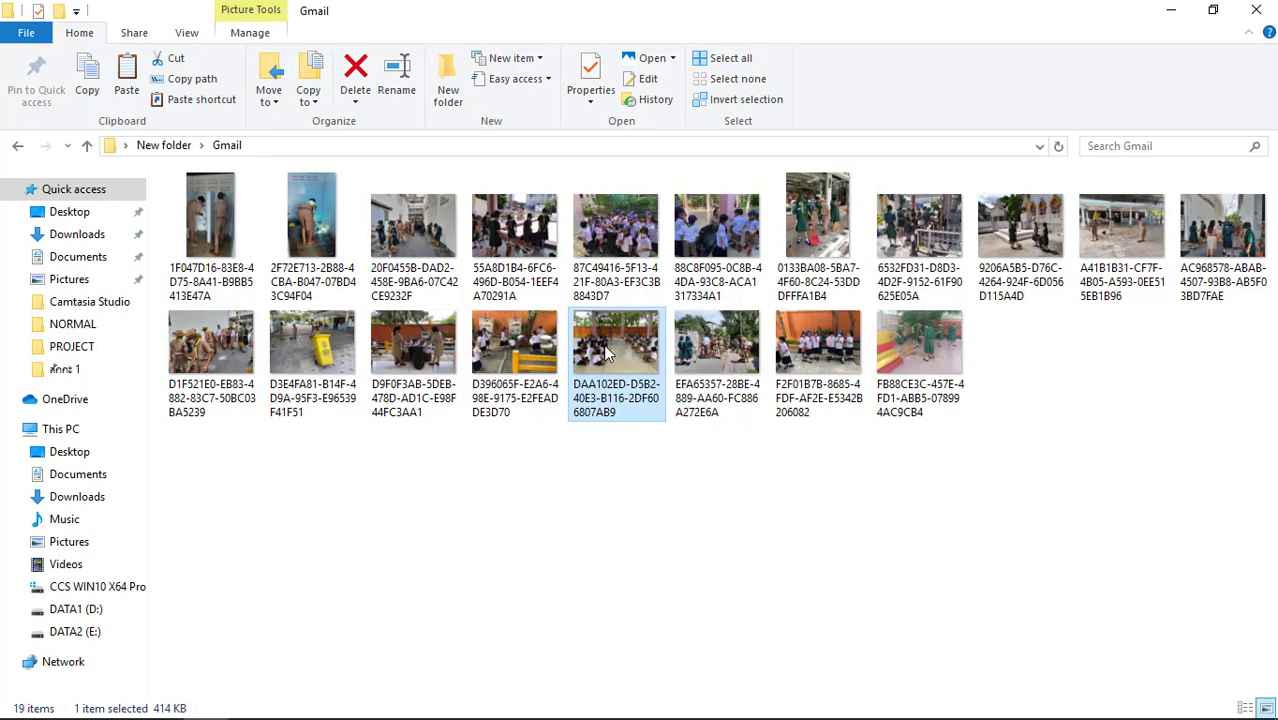
Minimize the Gmail photo folder, switch to PhotoScape and open its batch file rename tool.
{"action": "left_click", "coordinate": [1171, 11]}
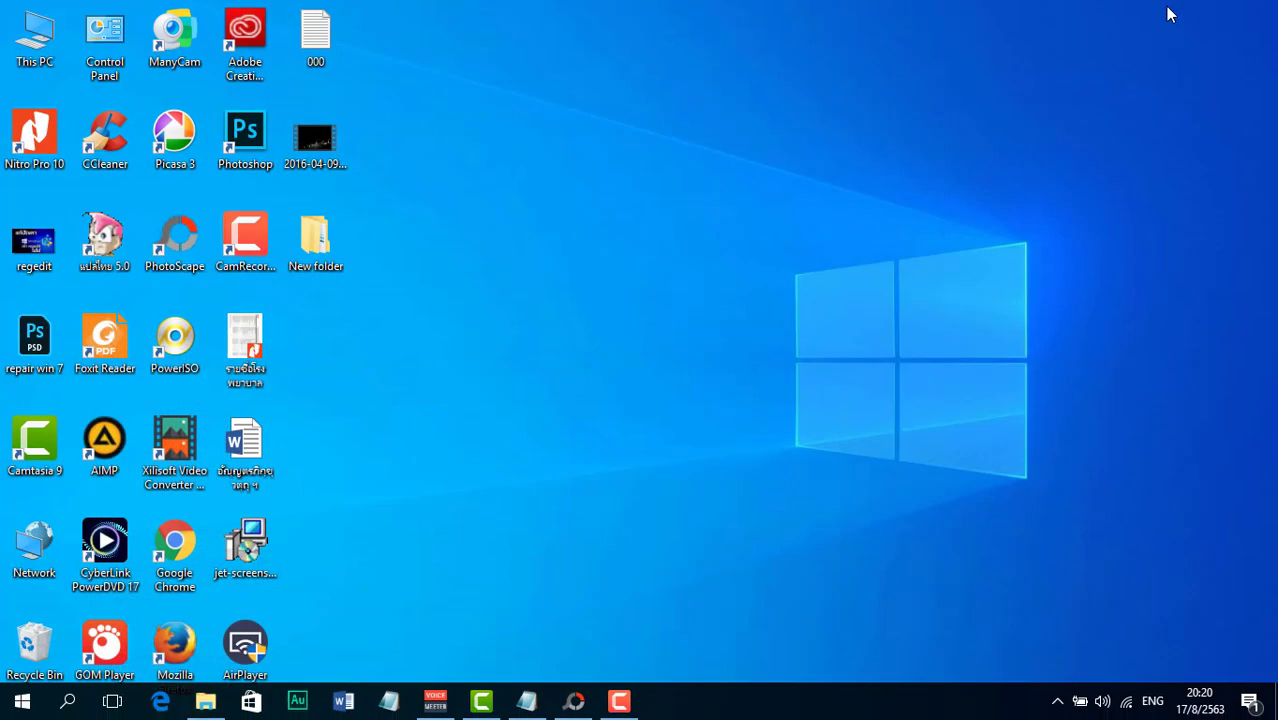
{"action": "left_click", "coordinate": [570, 700]}
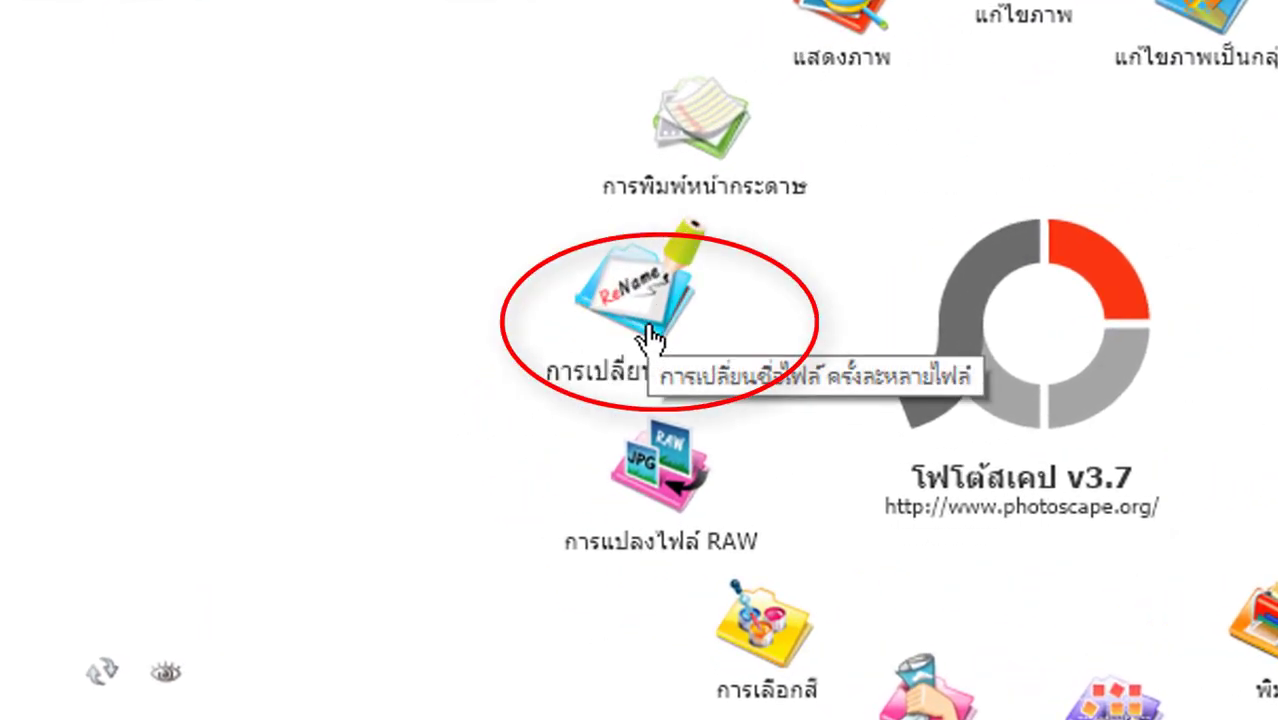
{"action": "left_click", "coordinate": [650, 338]}
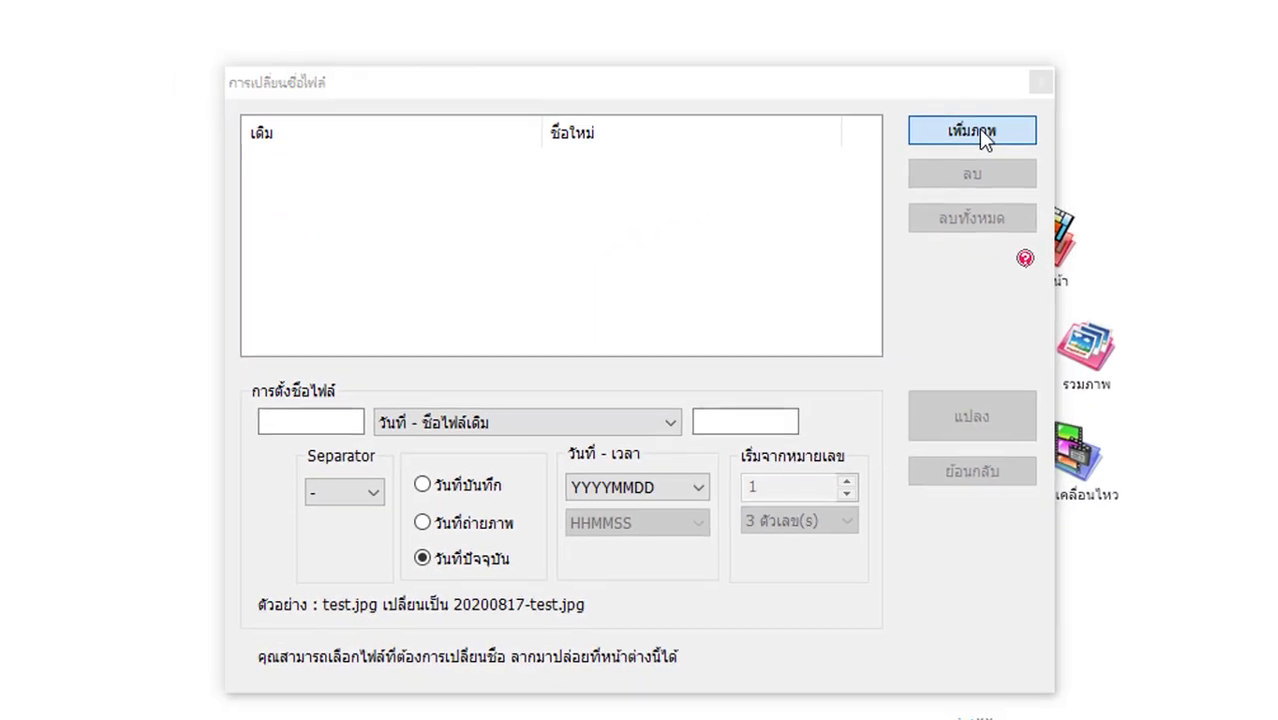
Add all photos from the Gmail folder inside New folder on the Desktop to the rename list.
{"action": "left_click", "coordinate": [706, 256]}
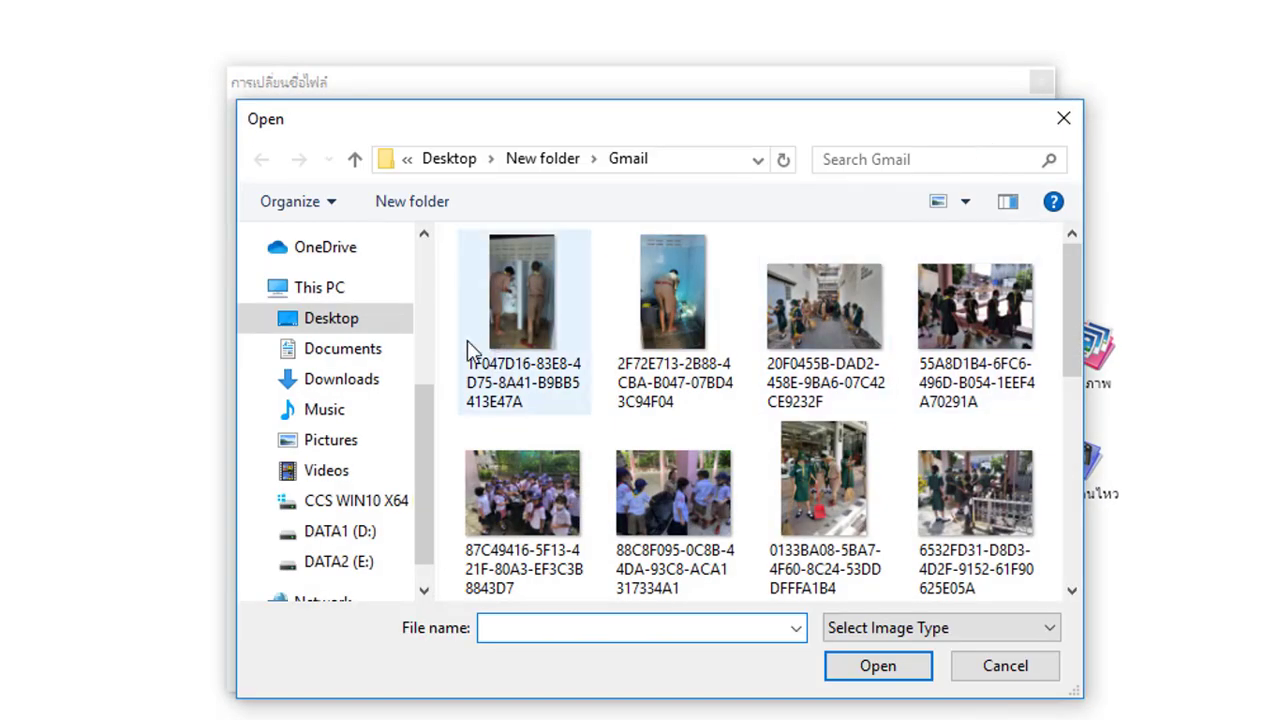
{"action": "left_click", "coordinate": [333, 320]}
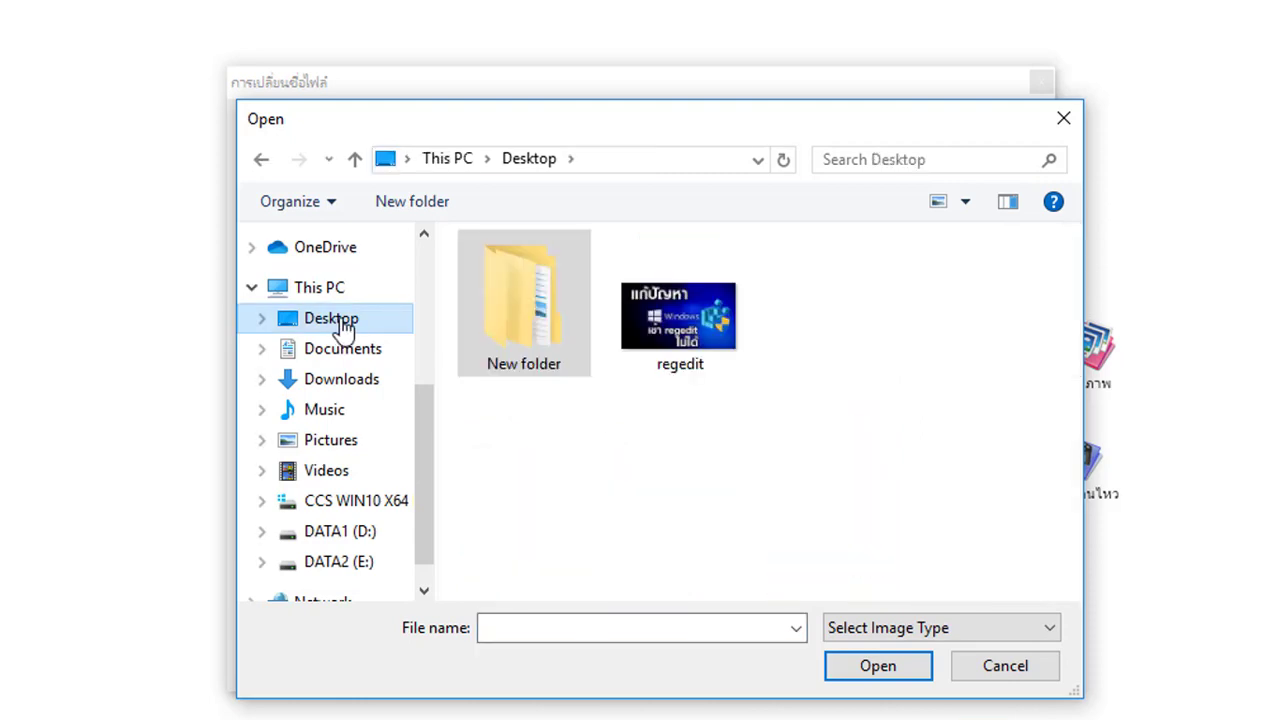
{"action": "double_click", "coordinate": [546, 289]}
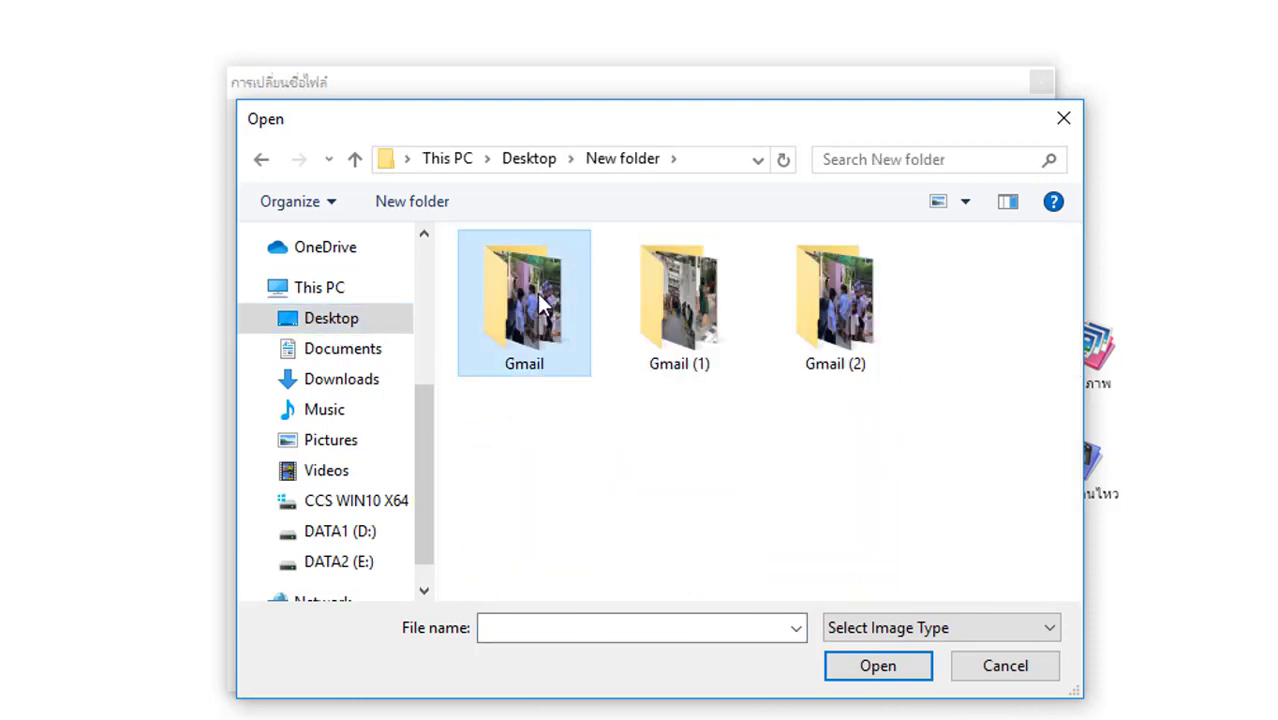
{"action": "double_click", "coordinate": [533, 290]}
{"action": "left_click", "coordinate": [533, 292]}
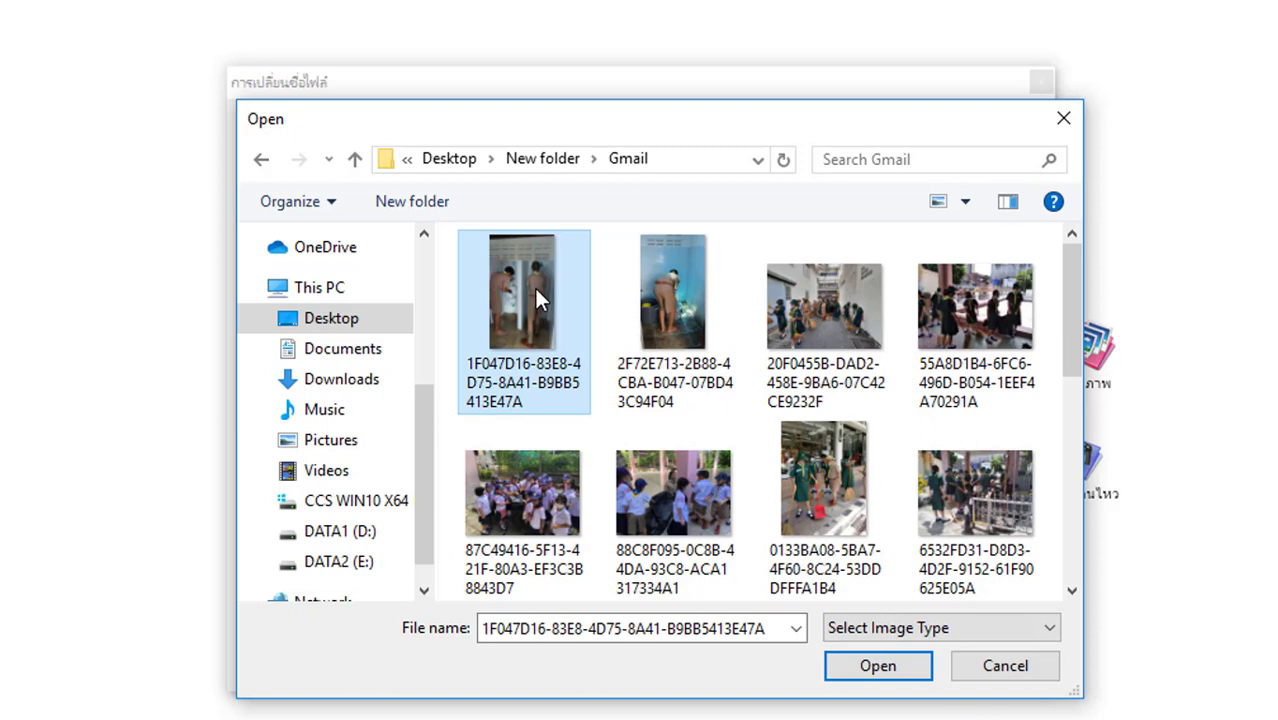
{"action": "key", "text": "ctrl+a"}
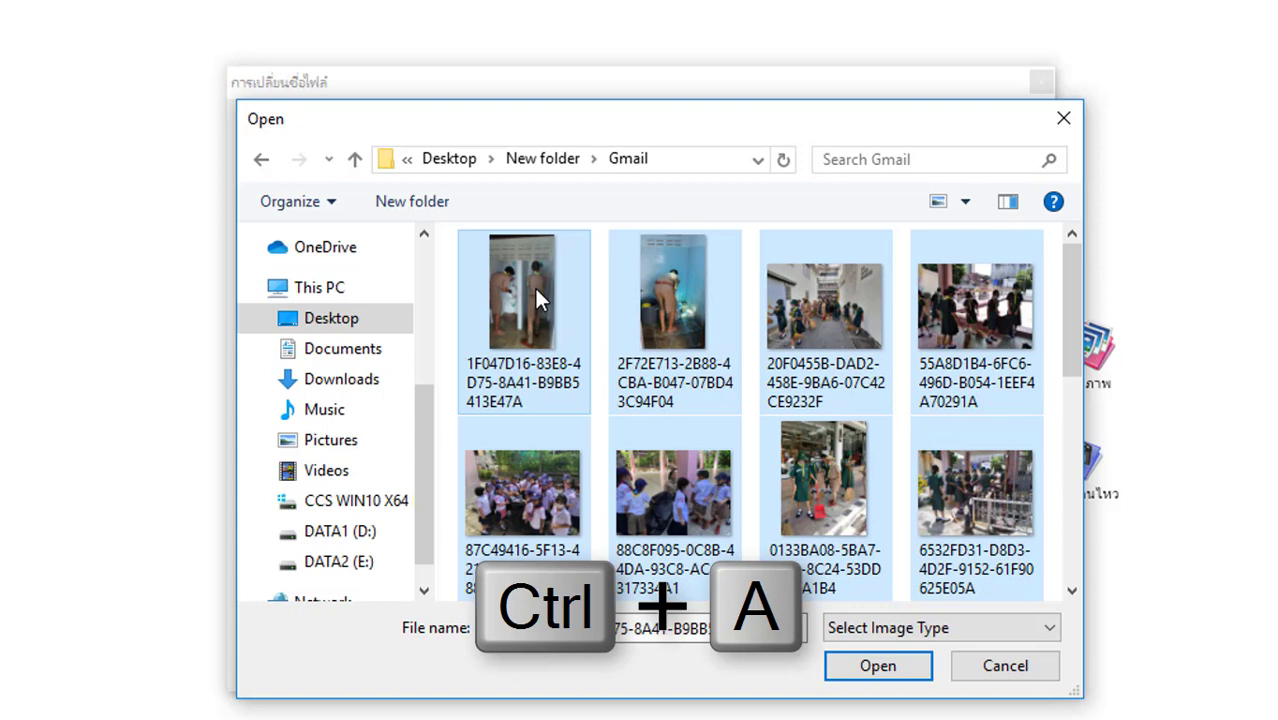
{"action": "left_click", "coordinate": [878, 667]}
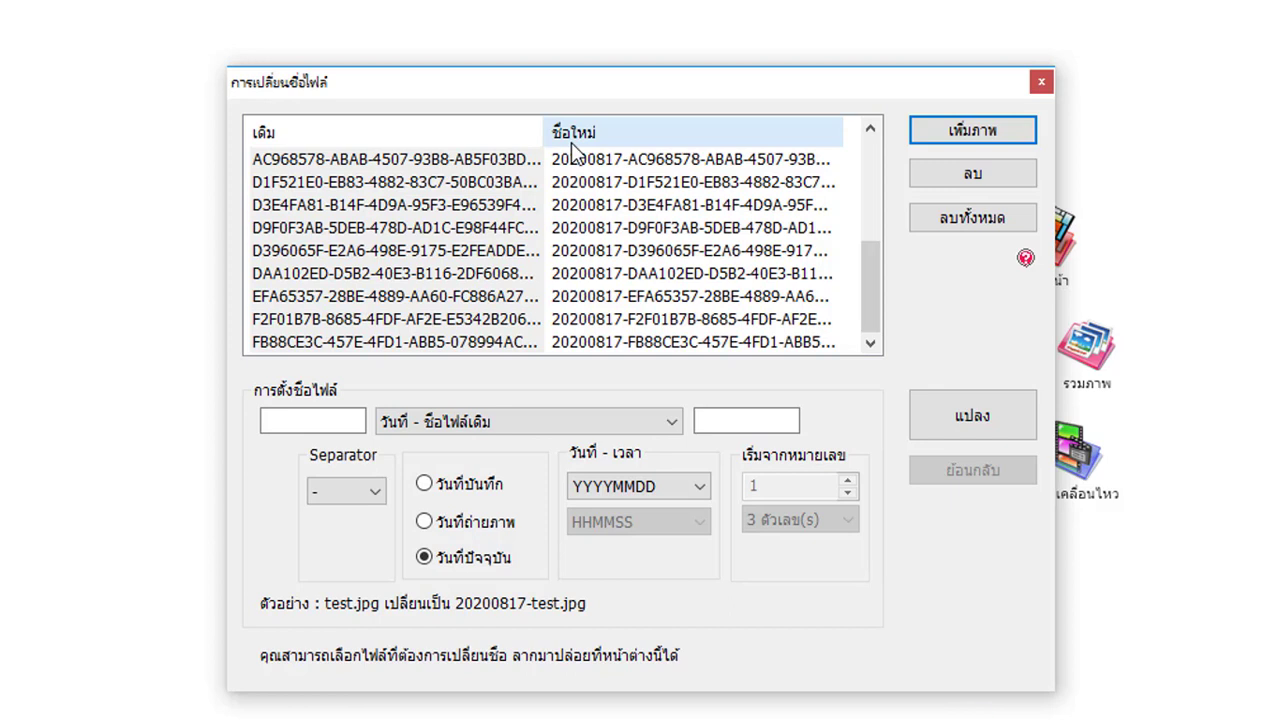
Try the naming patterns ชื่อไฟล์เดิม and ชื่อไฟล์เดิม - หมายเลข for the listed photos.
{"action": "left_click", "coordinate": [669, 428]}
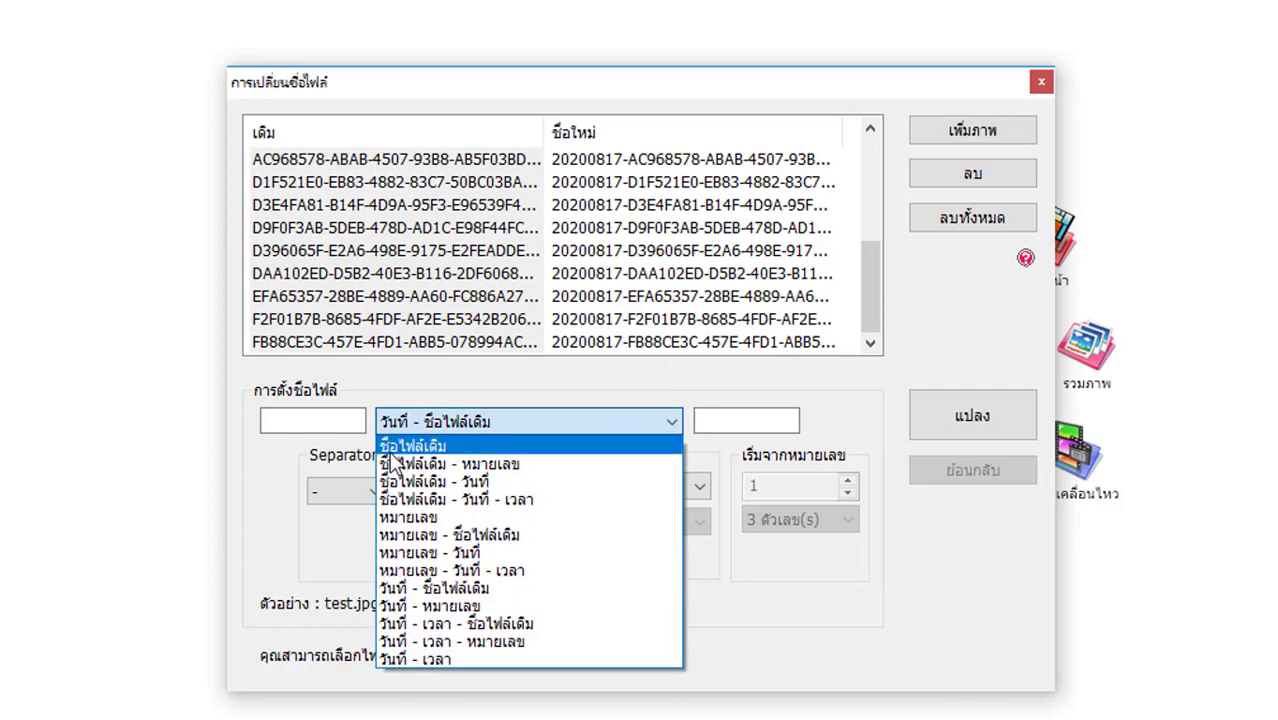
{"action": "left_click", "coordinate": [420, 450]}
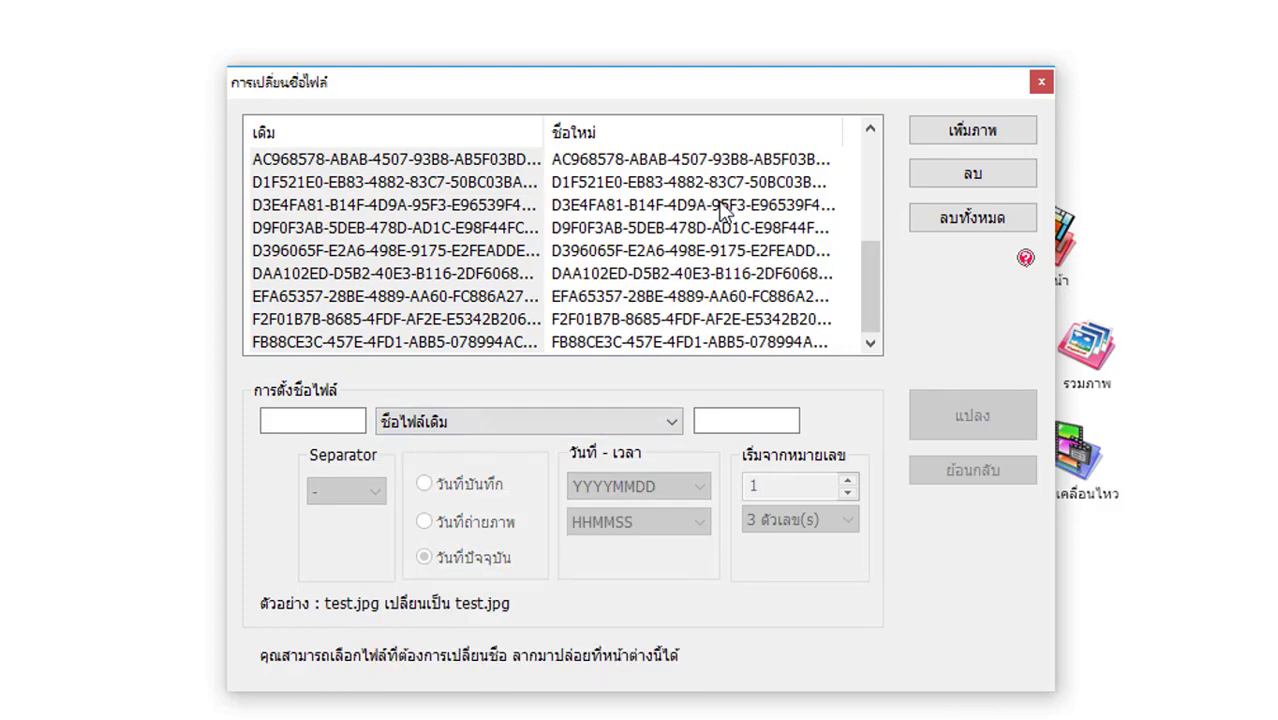
{"action": "left_click", "coordinate": [670, 421]}
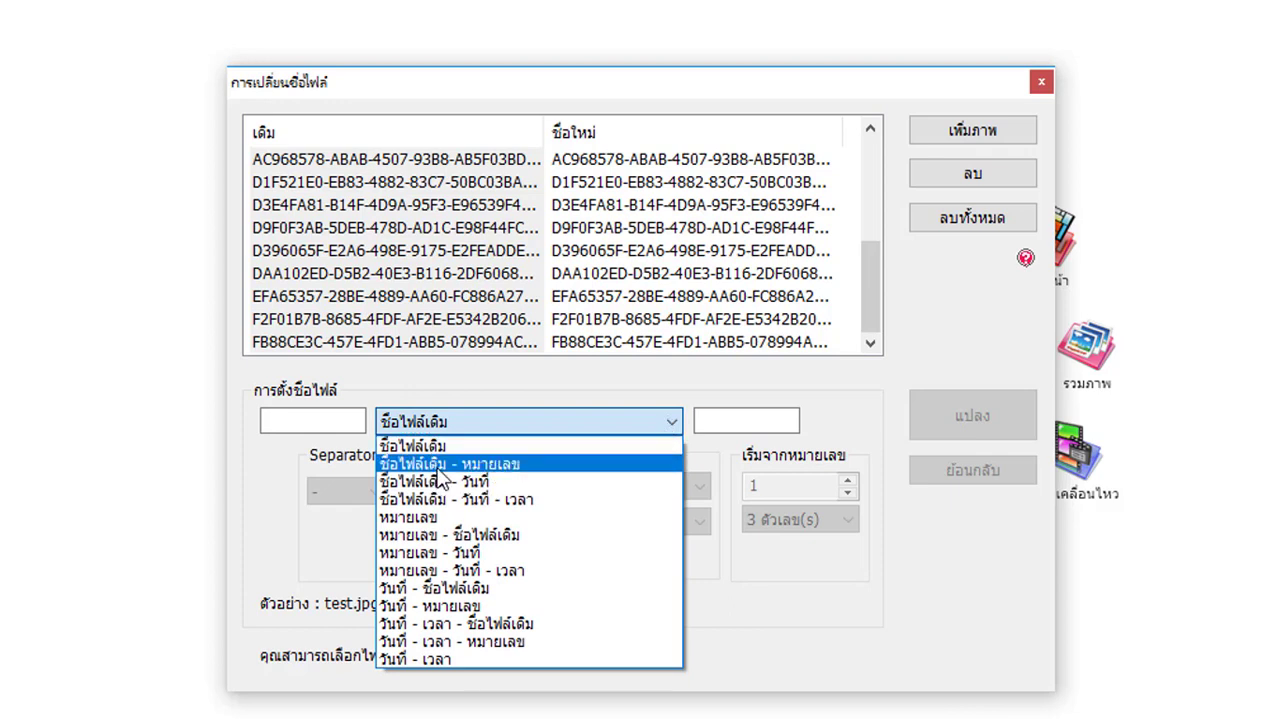
{"action": "left_click", "coordinate": [500, 466]}
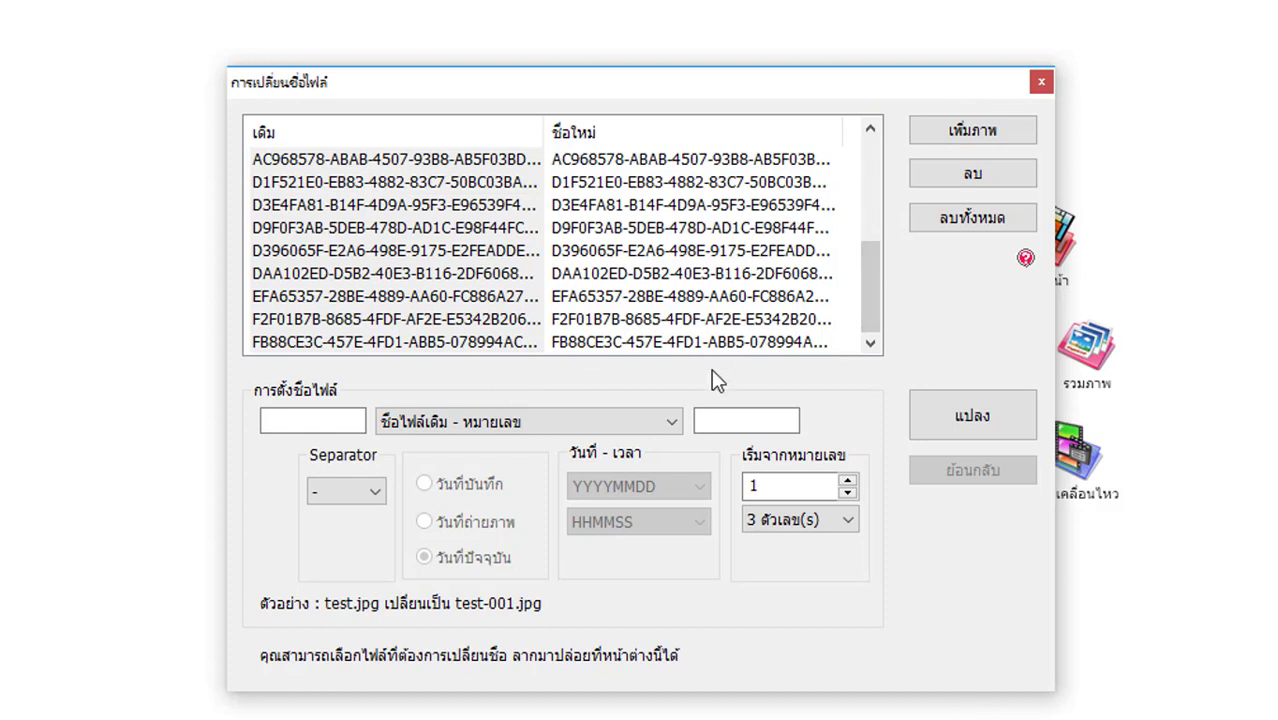
Try the naming pattern หมายเลข - ชื่อไฟล์เดิม and review the new names up to the first file.
{"action": "left_click", "coordinate": [671, 425]}
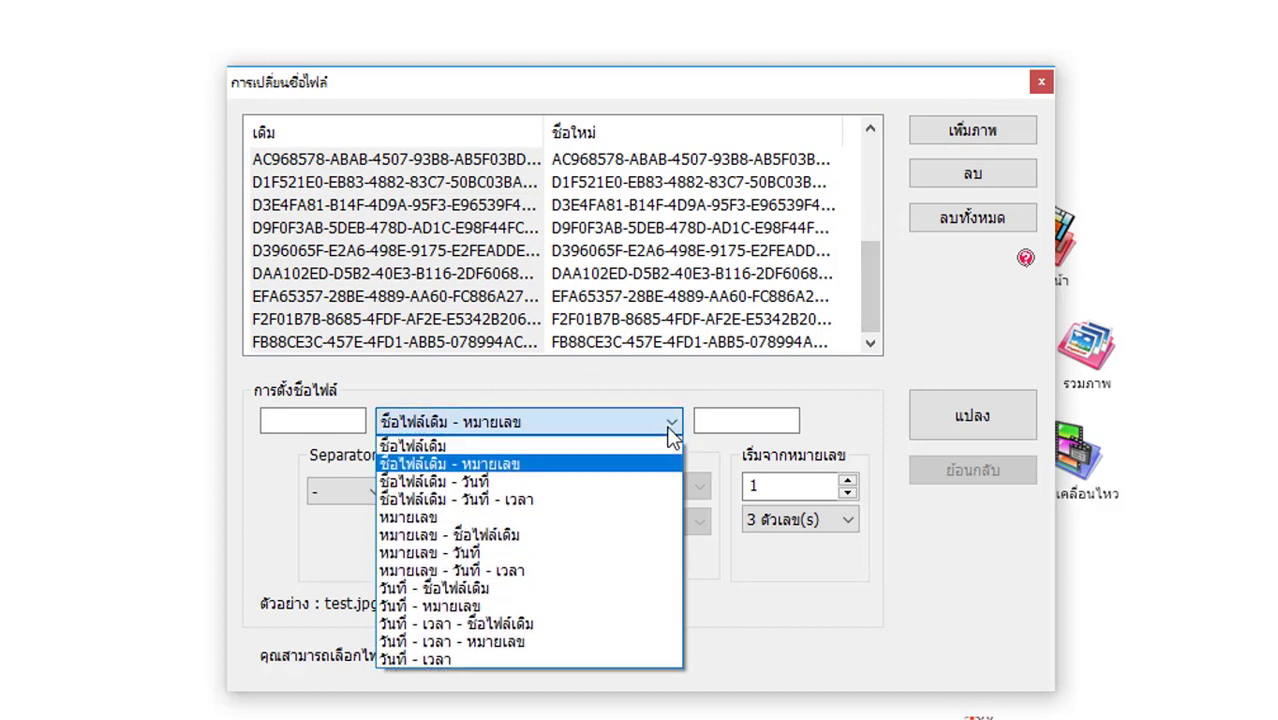
{"action": "left_click", "coordinate": [468, 538]}
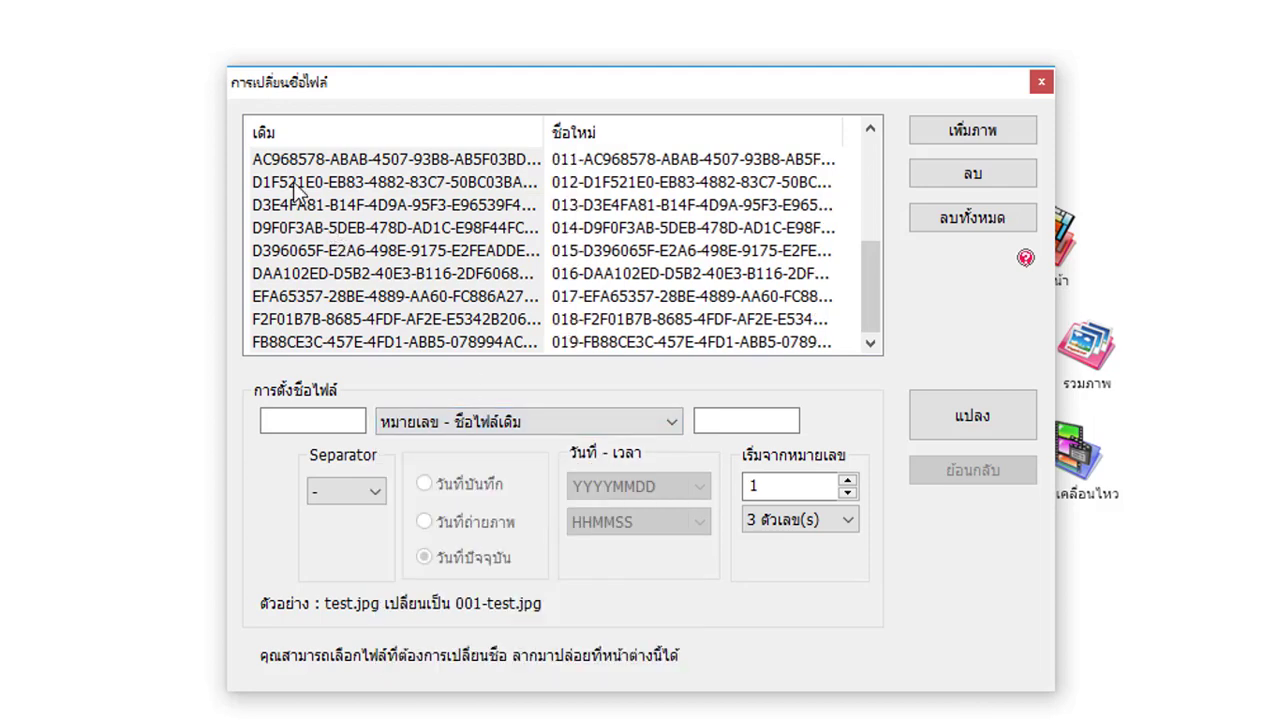
{"action": "scroll", "coordinate": [629, 243], "scroll_direction": "up", "scroll_amount": 2}
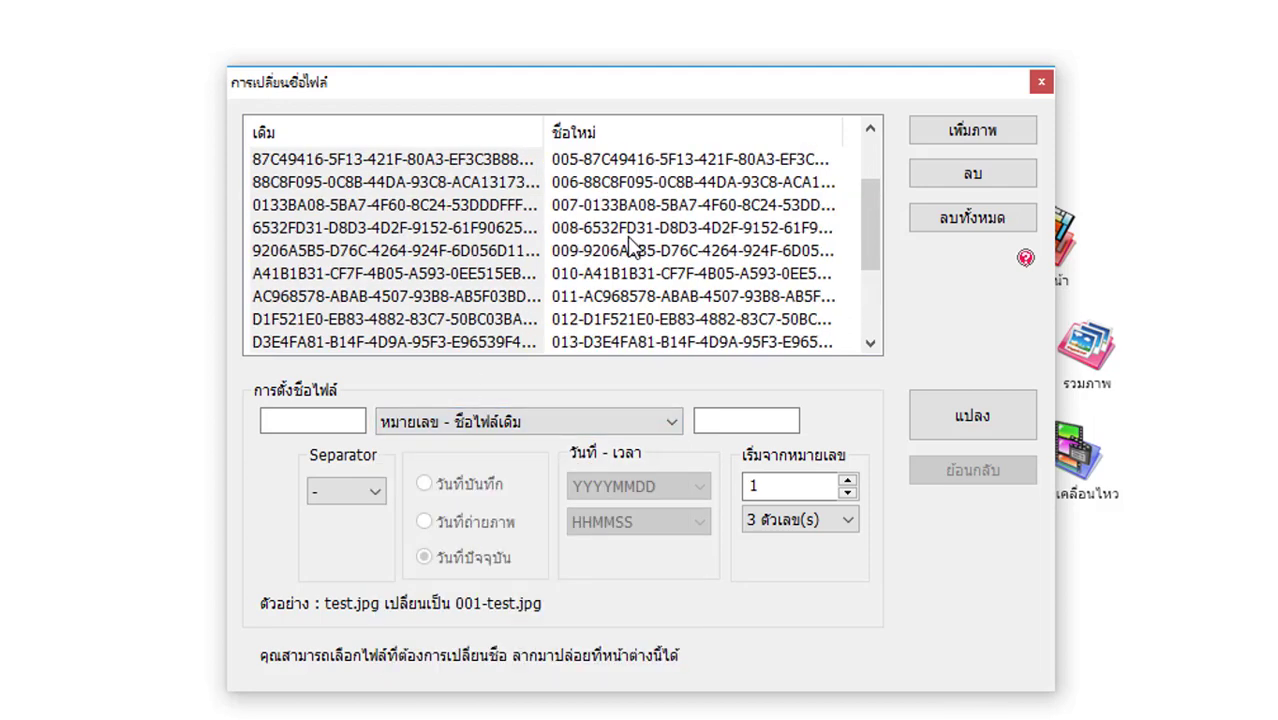
{"action": "scroll", "coordinate": [629, 243], "scroll_direction": "up", "scroll_amount": 2}
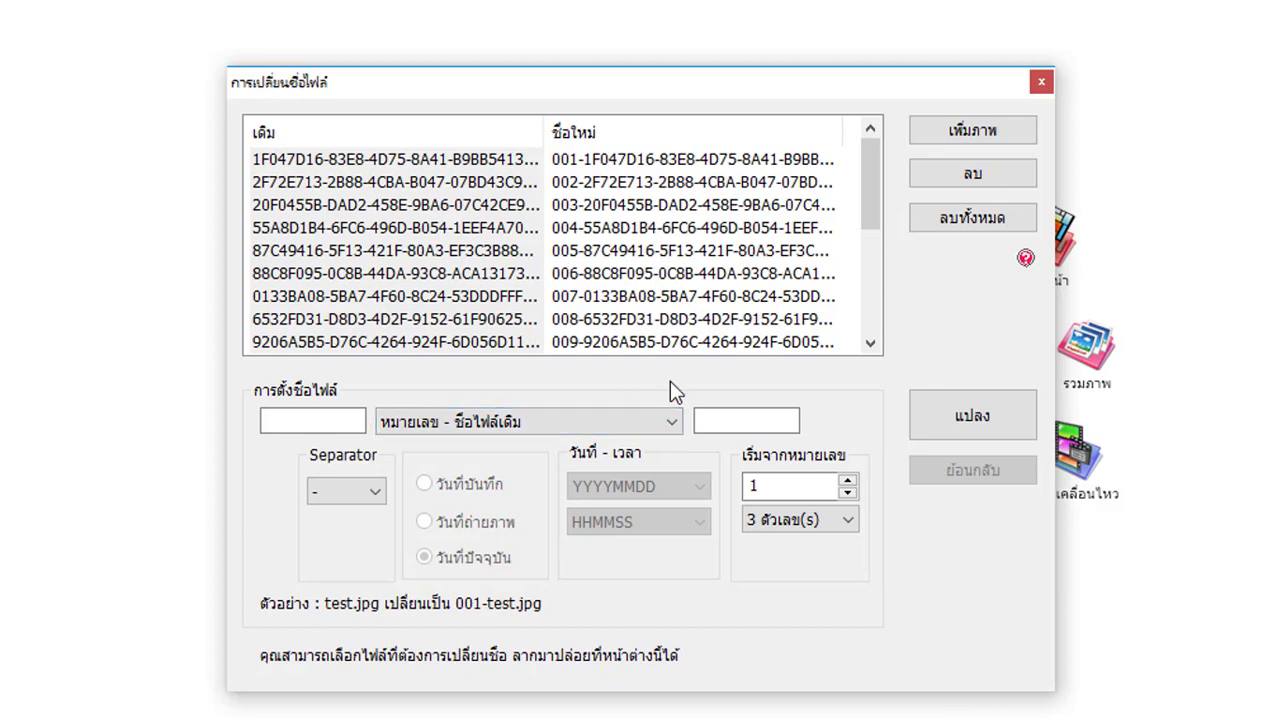
Try the naming pattern หมายเลข - วันที่, followed by วันที่ - ชื่อไฟล์เดิม.
{"action": "left_click", "coordinate": [671, 422]}
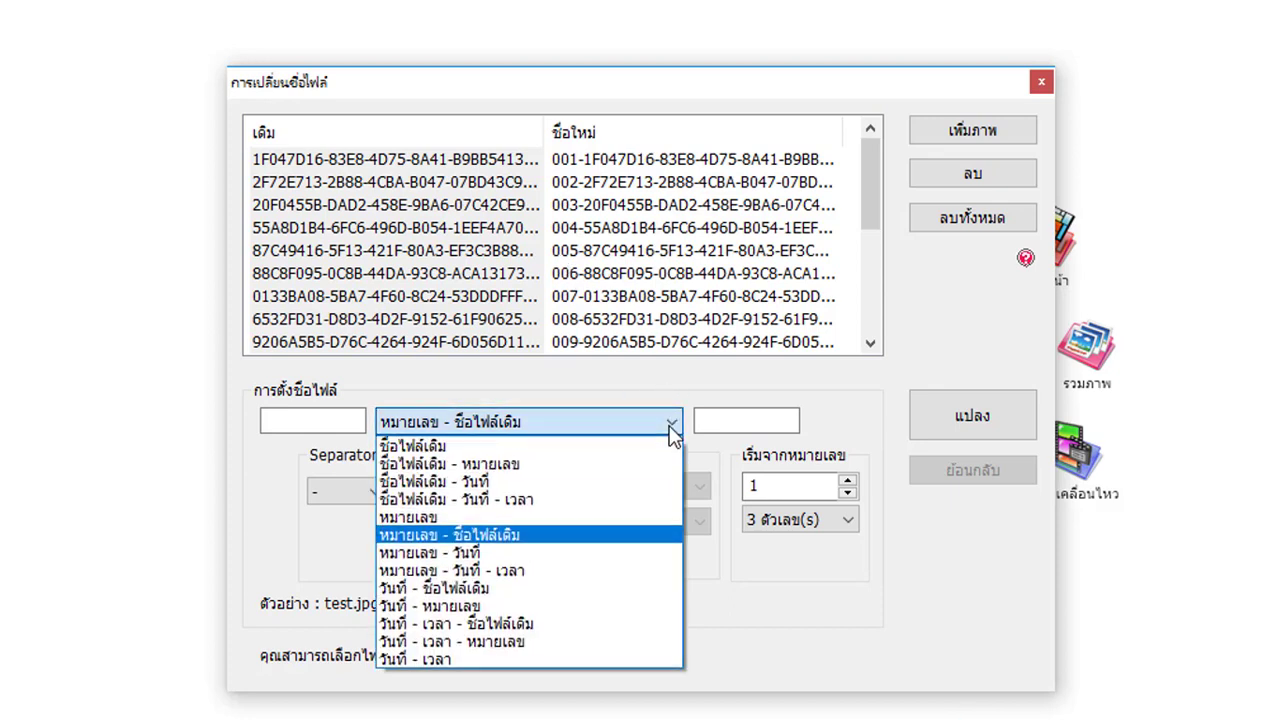
{"action": "left_click", "coordinate": [466, 553]}
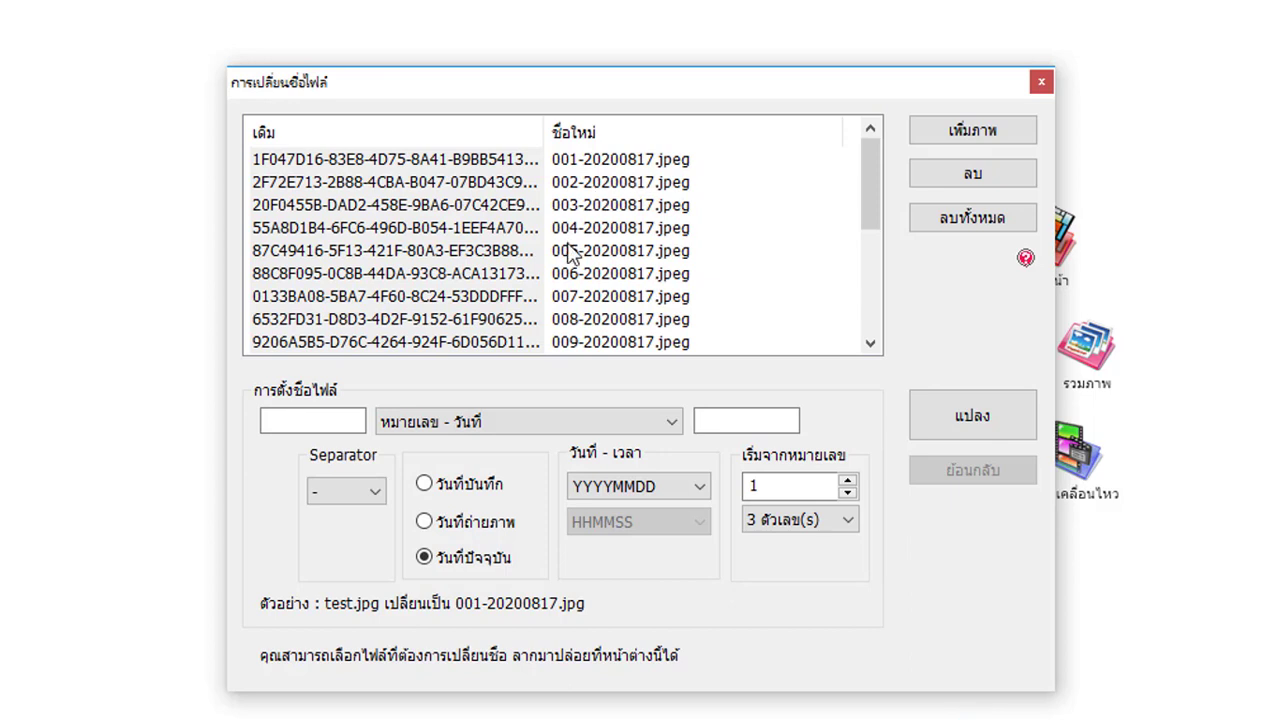
{"action": "left_click", "coordinate": [665, 418]}
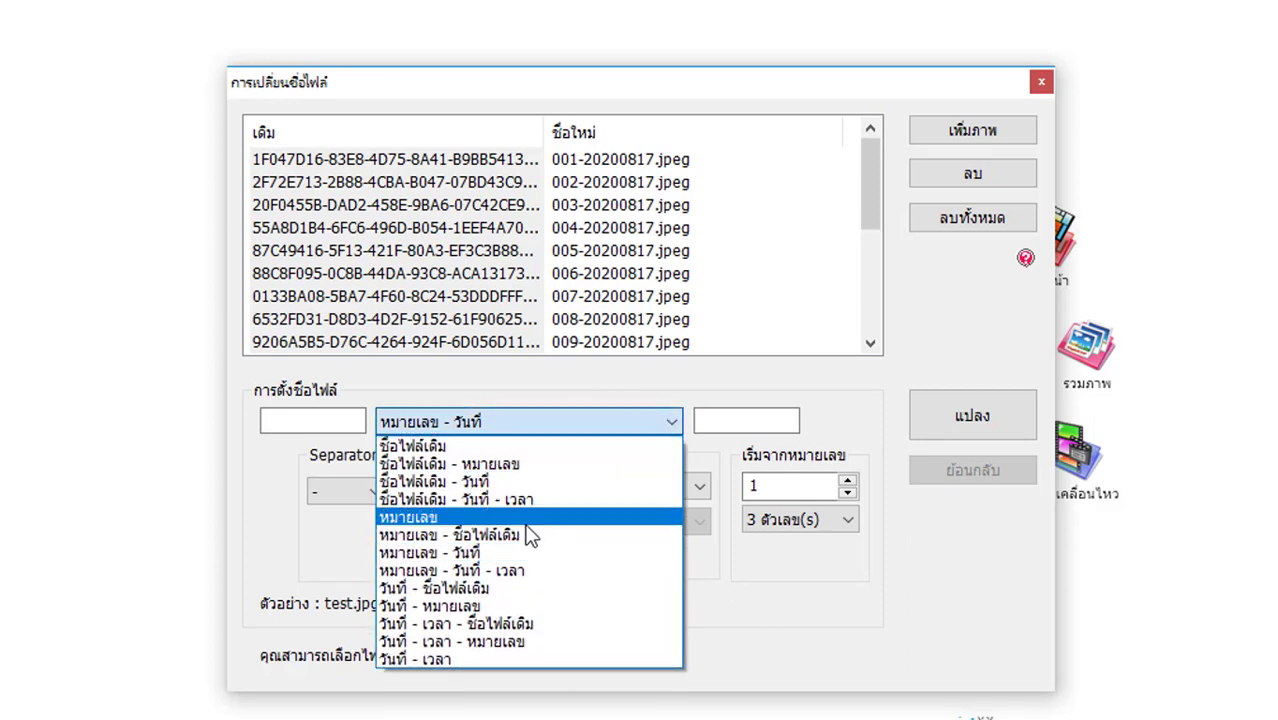
{"action": "left_click", "coordinate": [448, 590]}
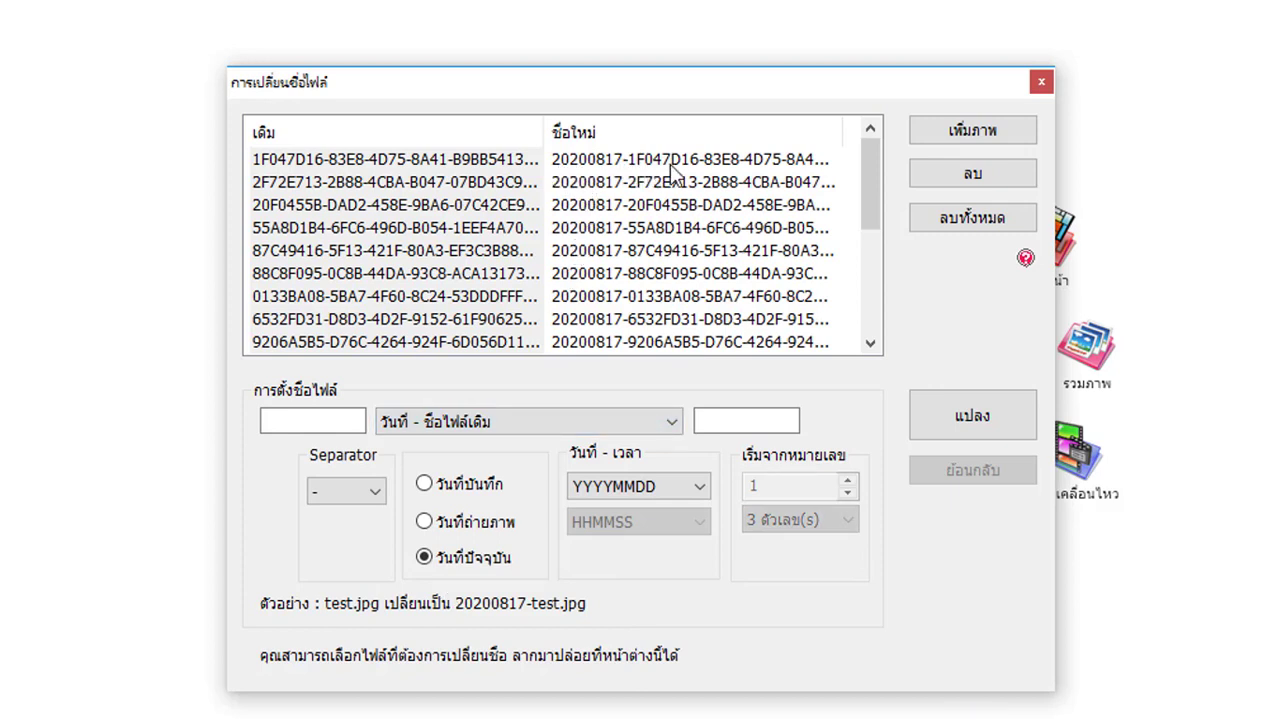
Set the naming pattern to หมายเลข - วันที่ and review the new names through the last file.
{"action": "left_click", "coordinate": [666, 424]}
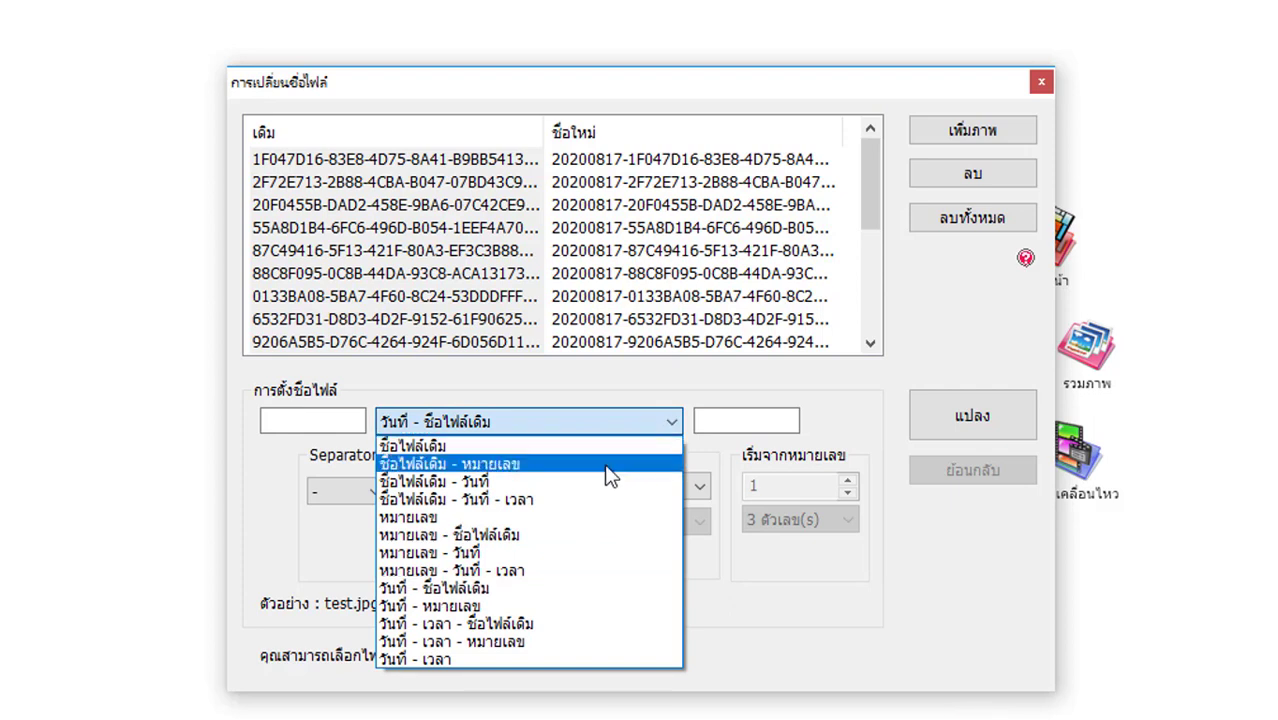
{"action": "left_click", "coordinate": [460, 552]}
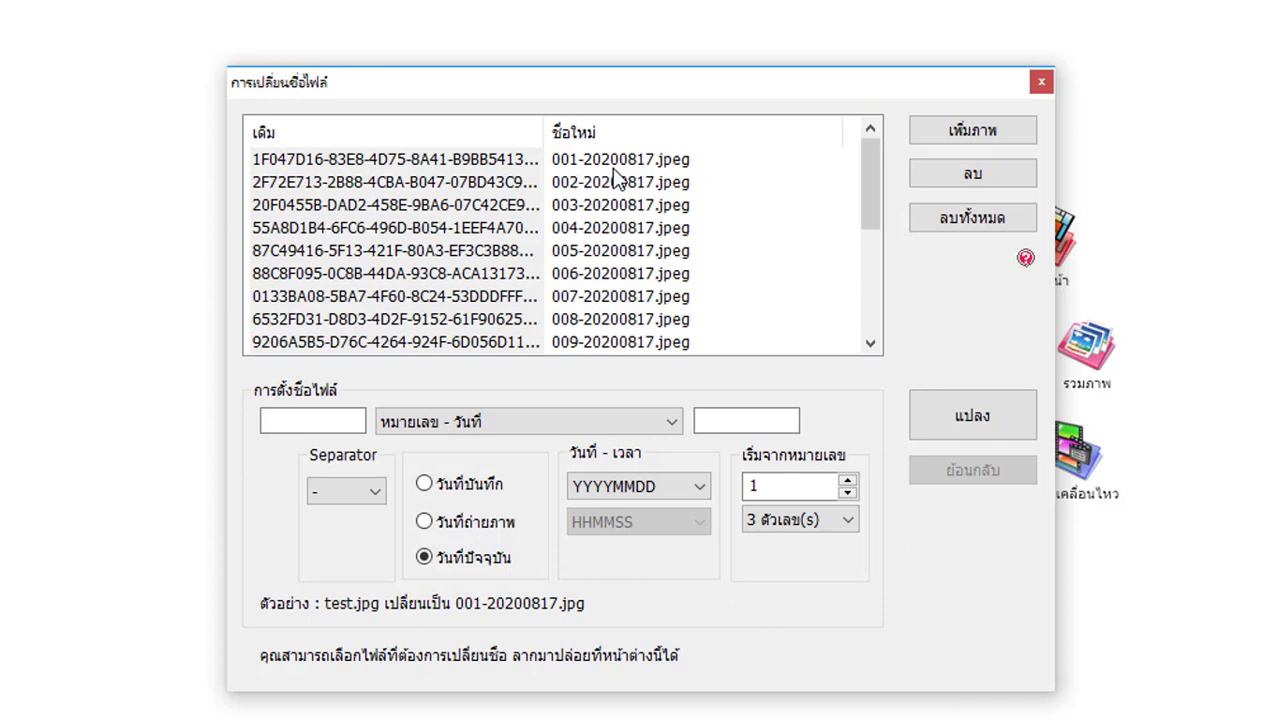
{"action": "left_click_drag", "start_coordinate": [868, 164], "coordinate": [873, 316]}
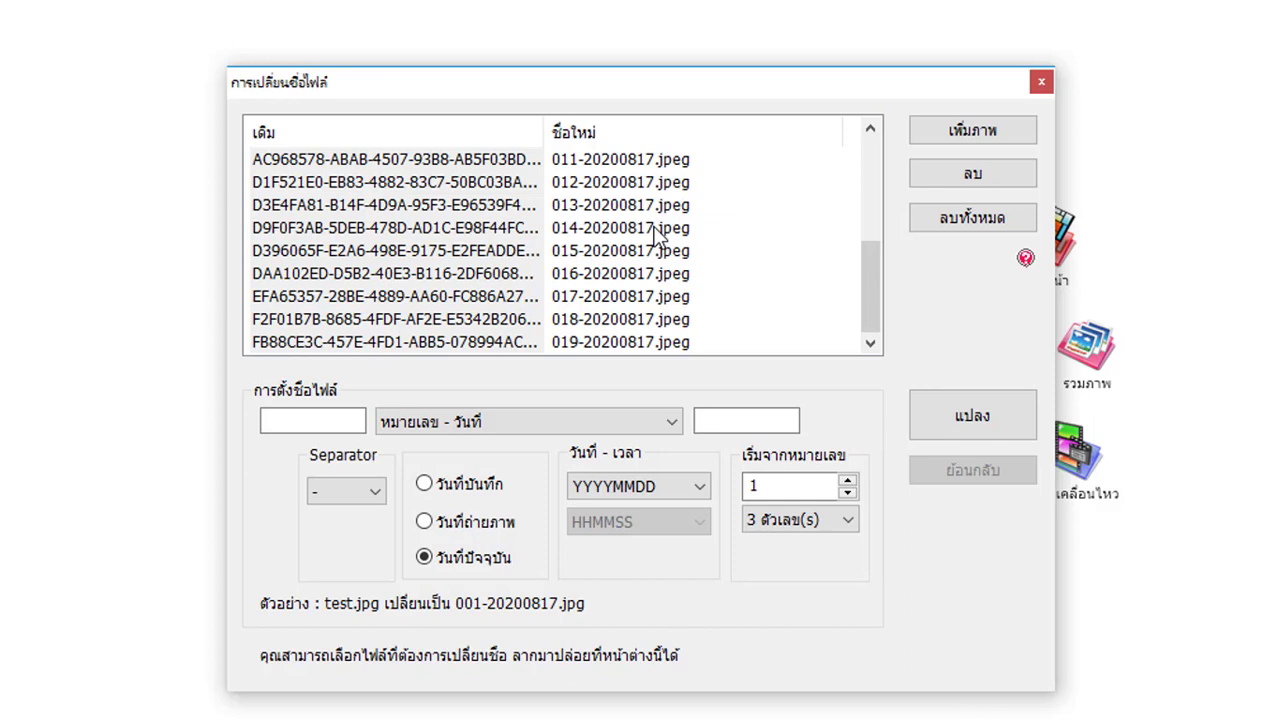
Try adding the prefix A and the suffix Z to the new file names.
{"action": "left_click", "coordinate": [330, 422]}
{"action": "type", "text": "ฟ"}
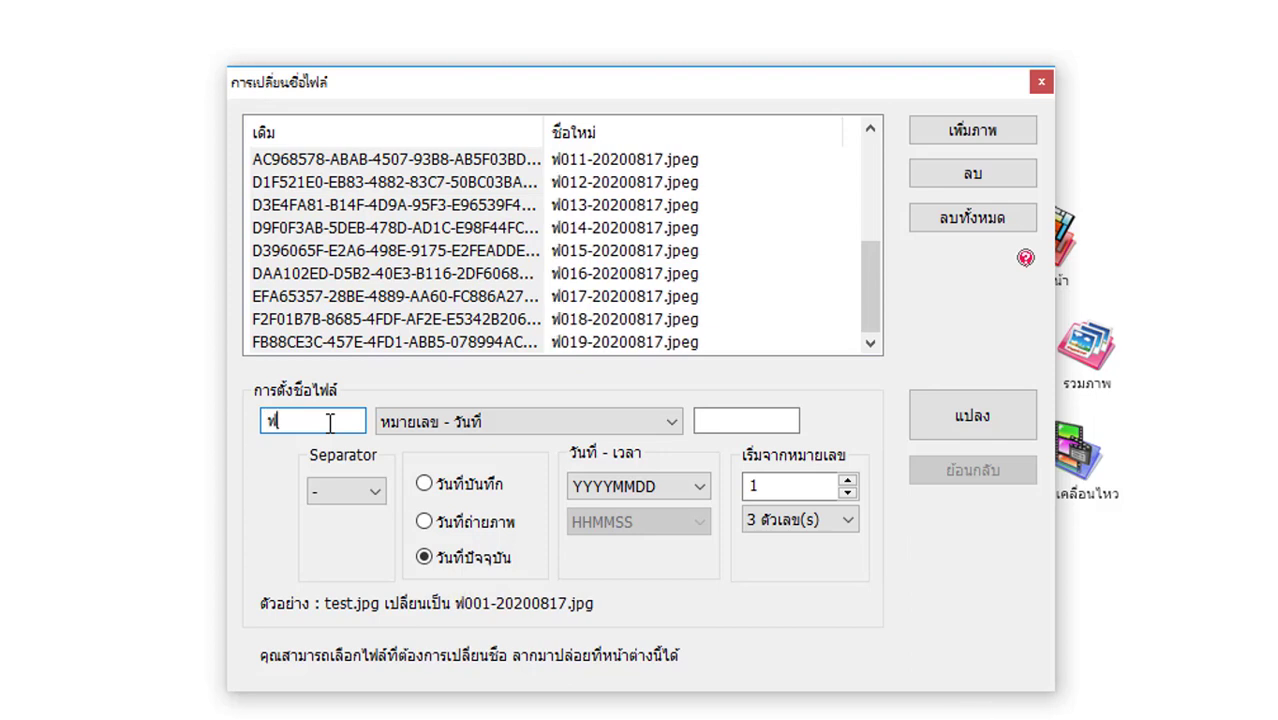
{"action": "key", "text": "BackSpace"}
{"action": "type", "text": "A"}
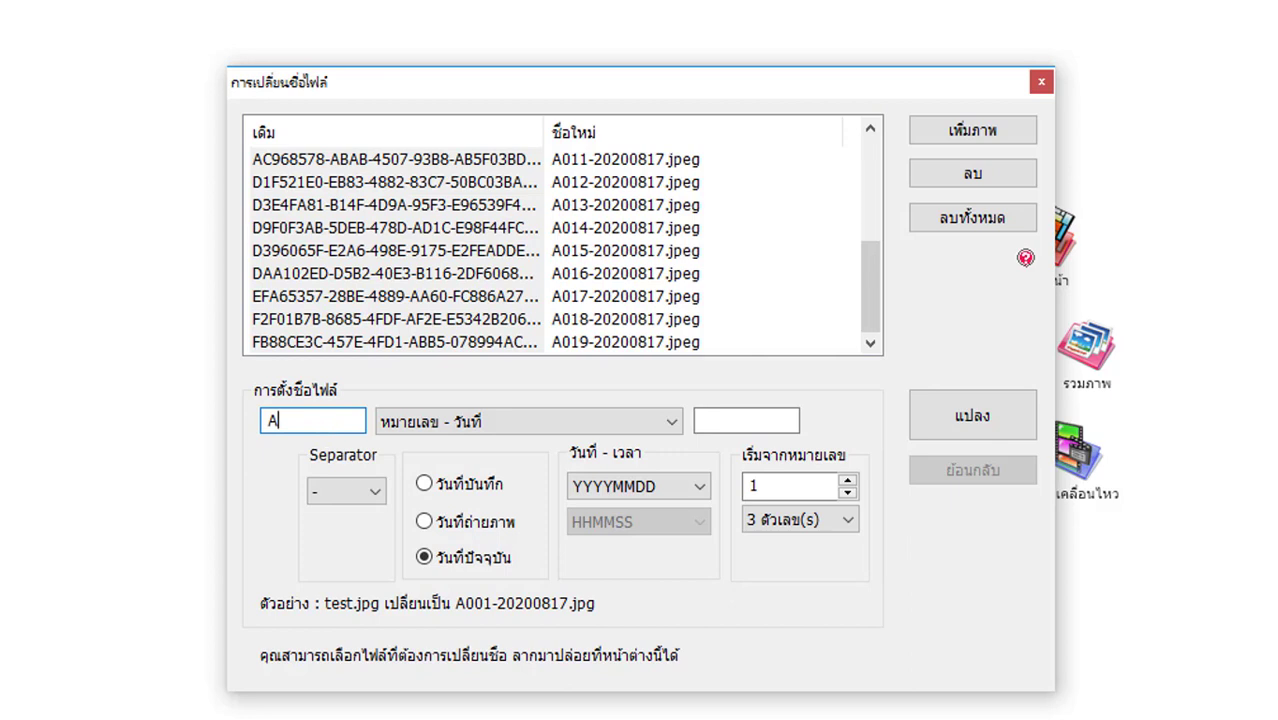
{"action": "left_click", "coordinate": [727, 411]}
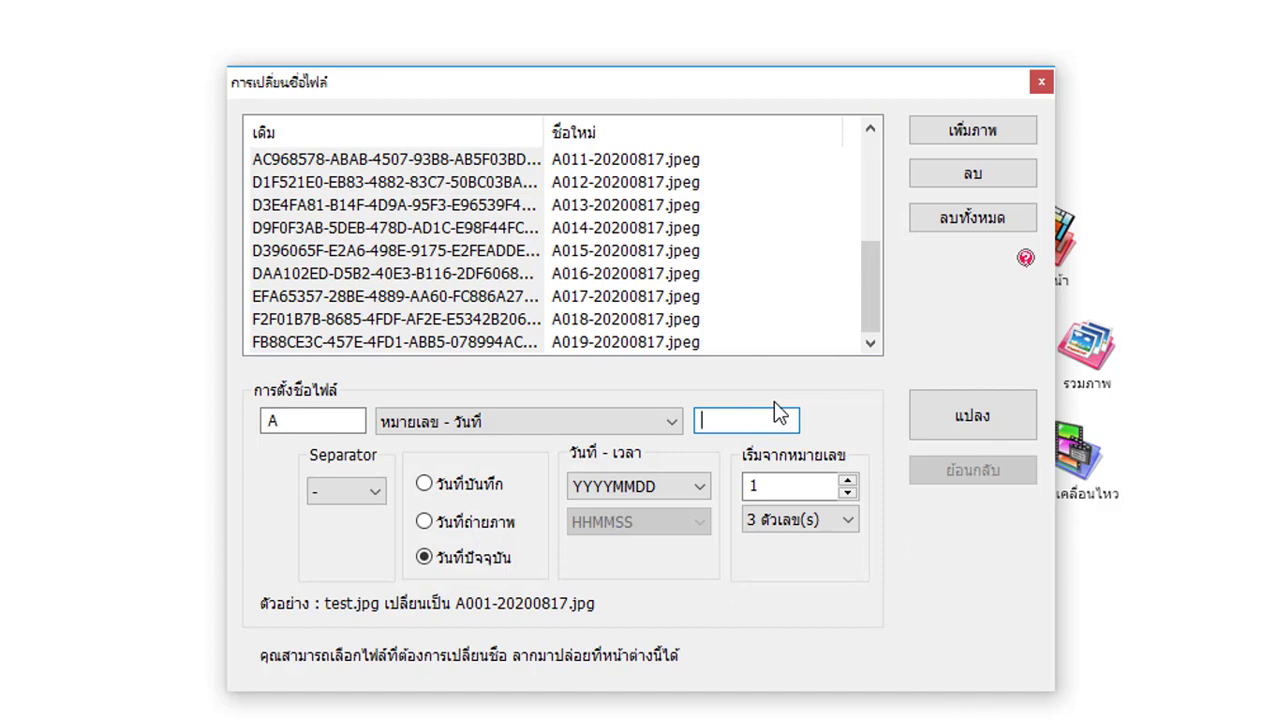
{"action": "type", "text": "Z"}
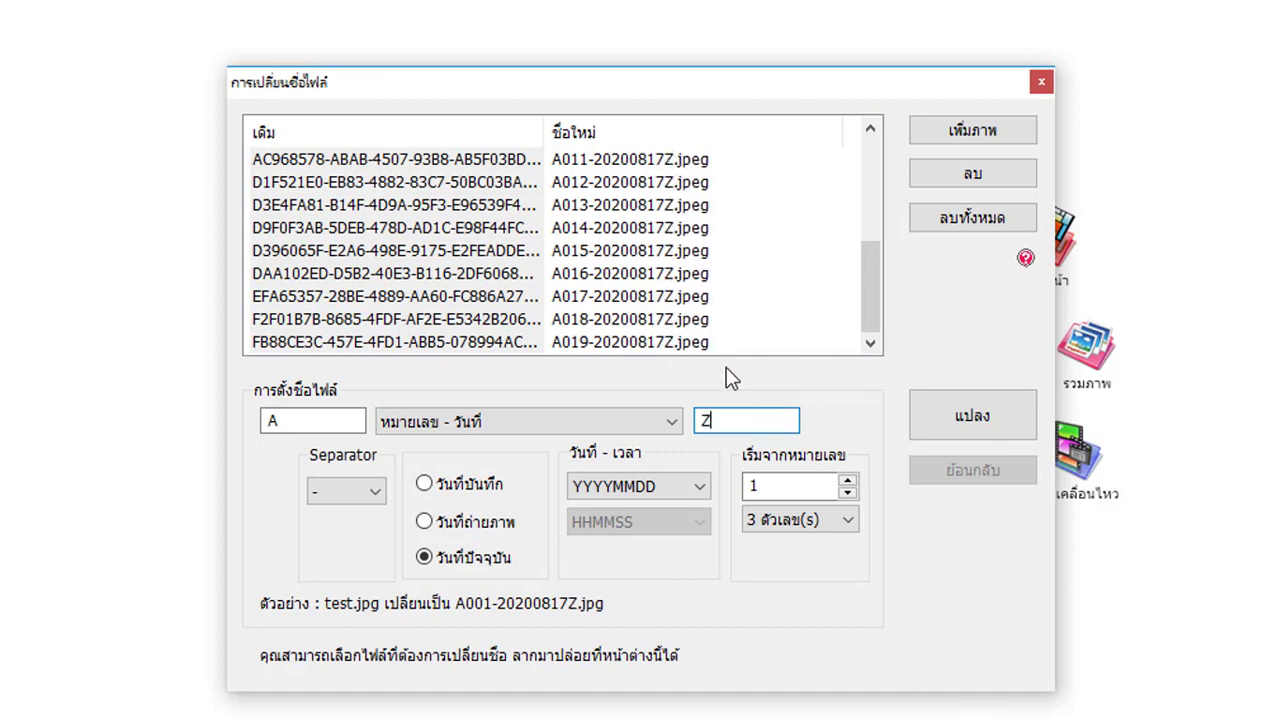
Clear the suffix and the prefix from the new file names.
{"action": "key", "text": "BackSpace"}
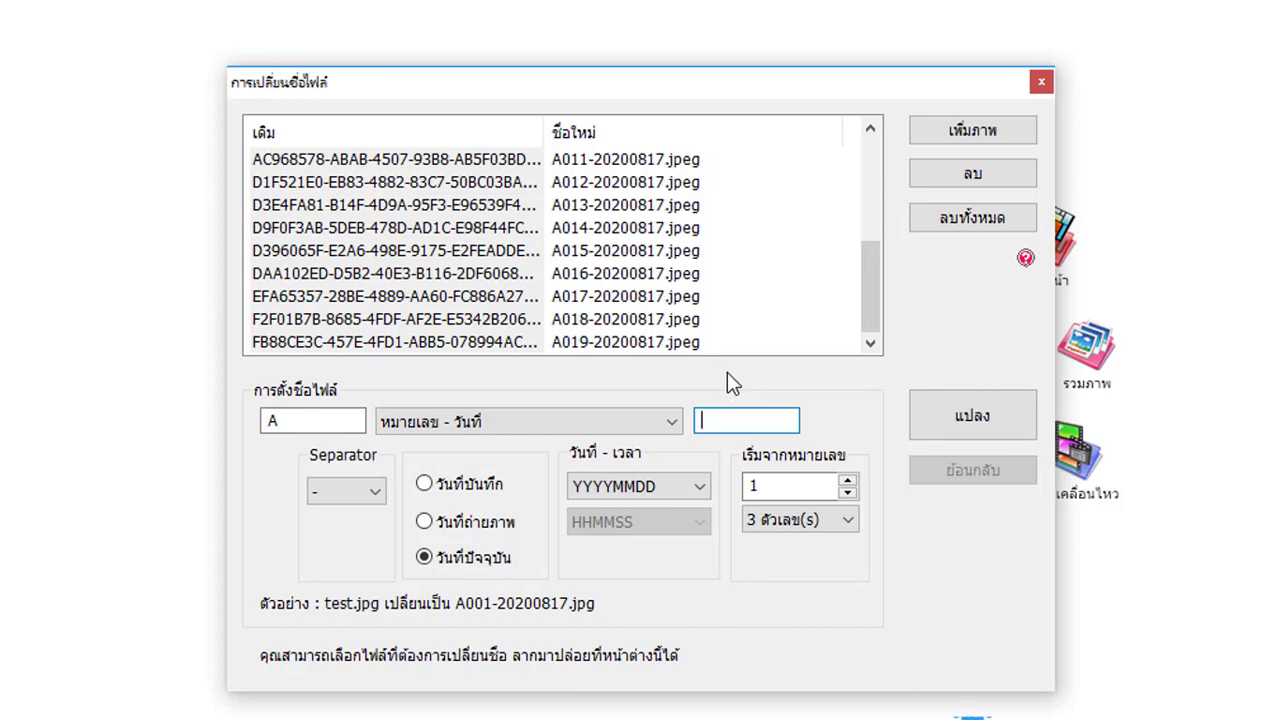
{"action": "left_click", "coordinate": [333, 423]}
{"action": "key", "text": "BackSpace"}
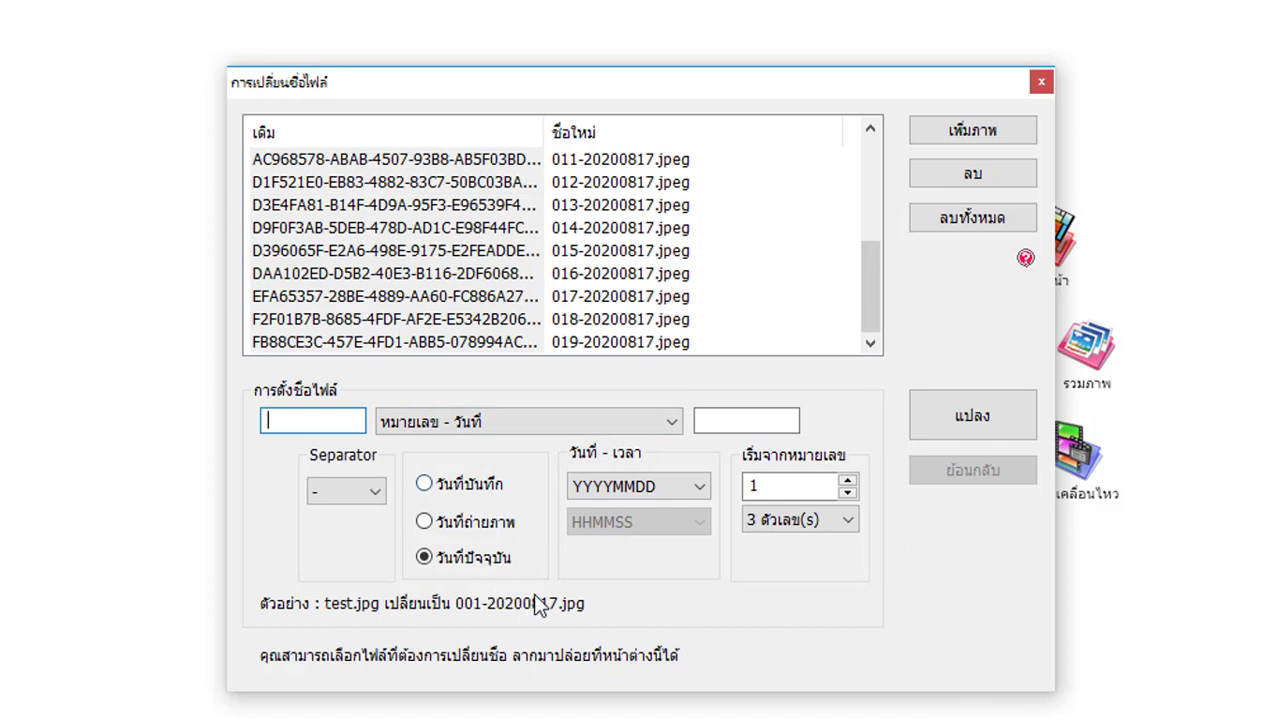
Check the available date formats and number digit counts, and review the list of new names from its beginning.
{"action": "left_click", "coordinate": [699, 487]}
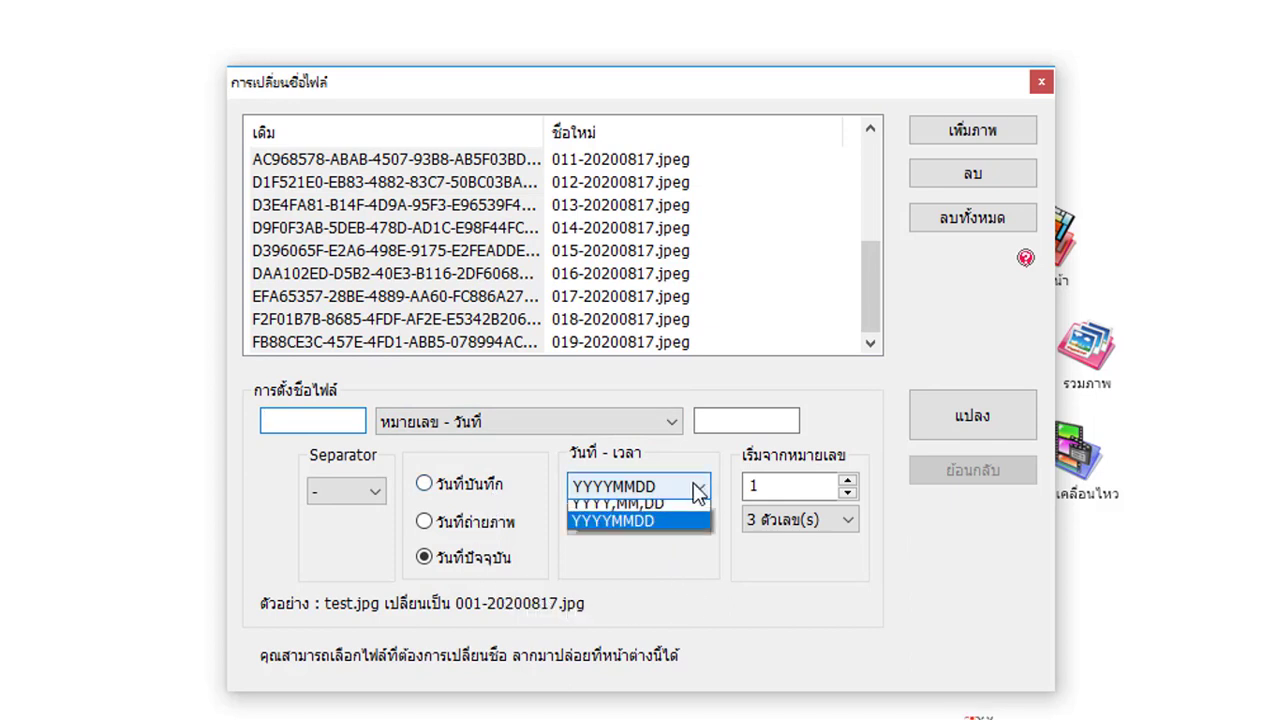
{"action": "left_click", "coordinate": [694, 485]}
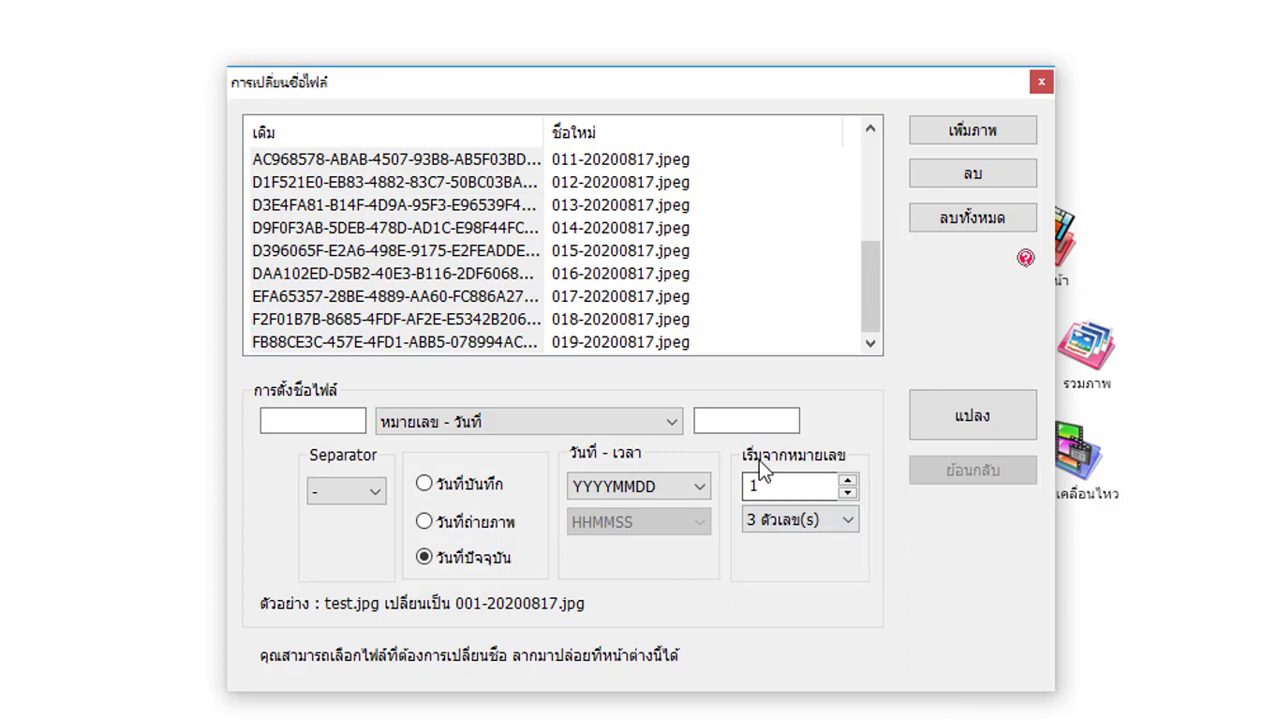
{"action": "left_click", "coordinate": [831, 527]}
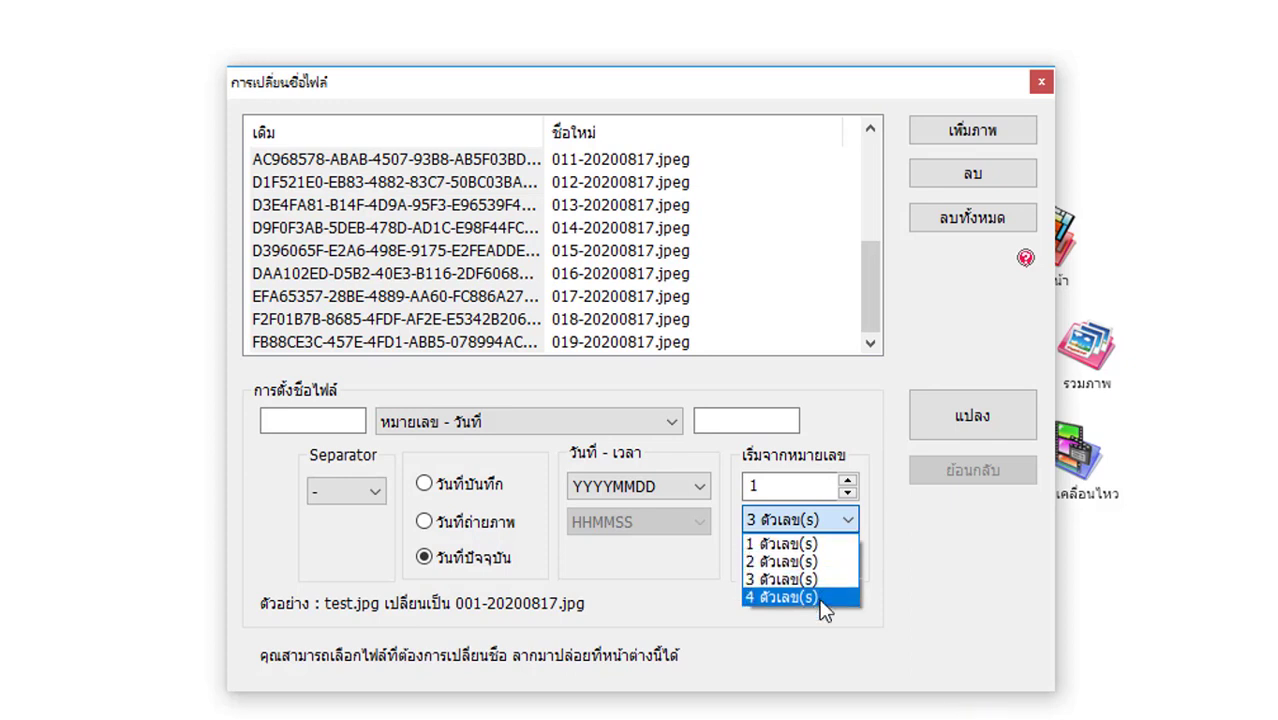
{"action": "left_click", "coordinate": [905, 579]}
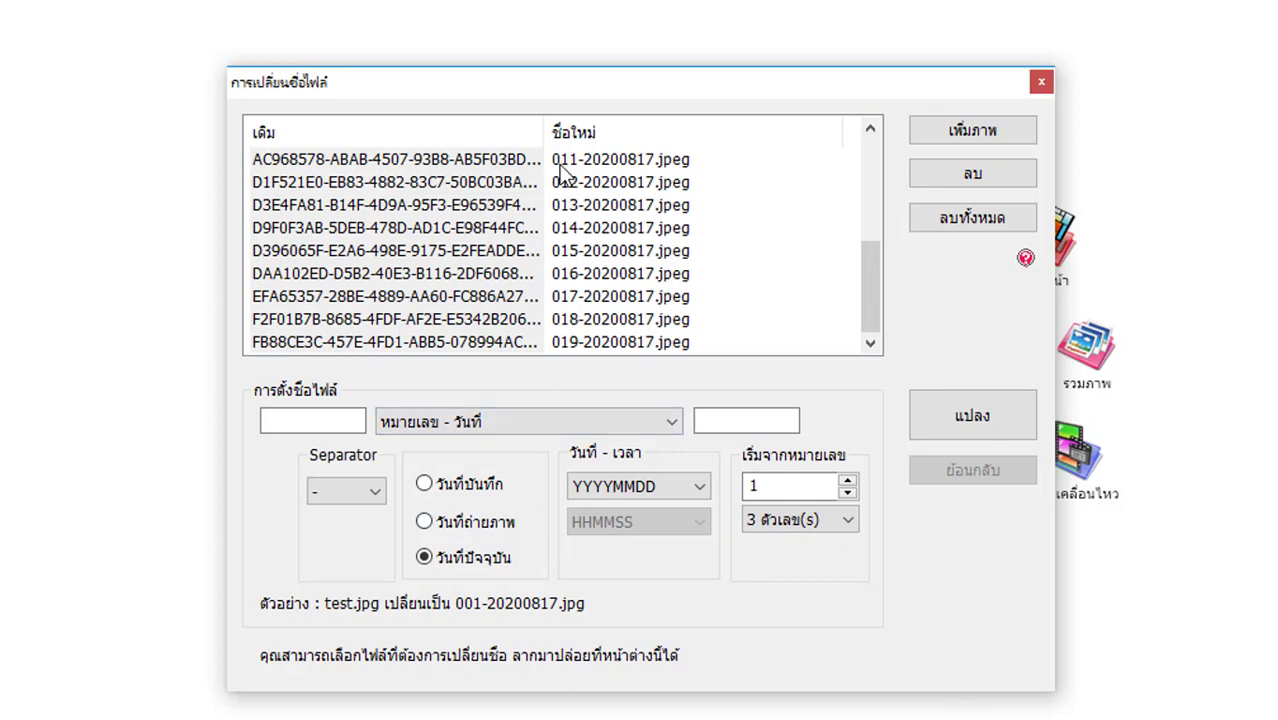
{"action": "scroll", "coordinate": [805, 263], "scroll_direction": "up", "scroll_amount": 4}
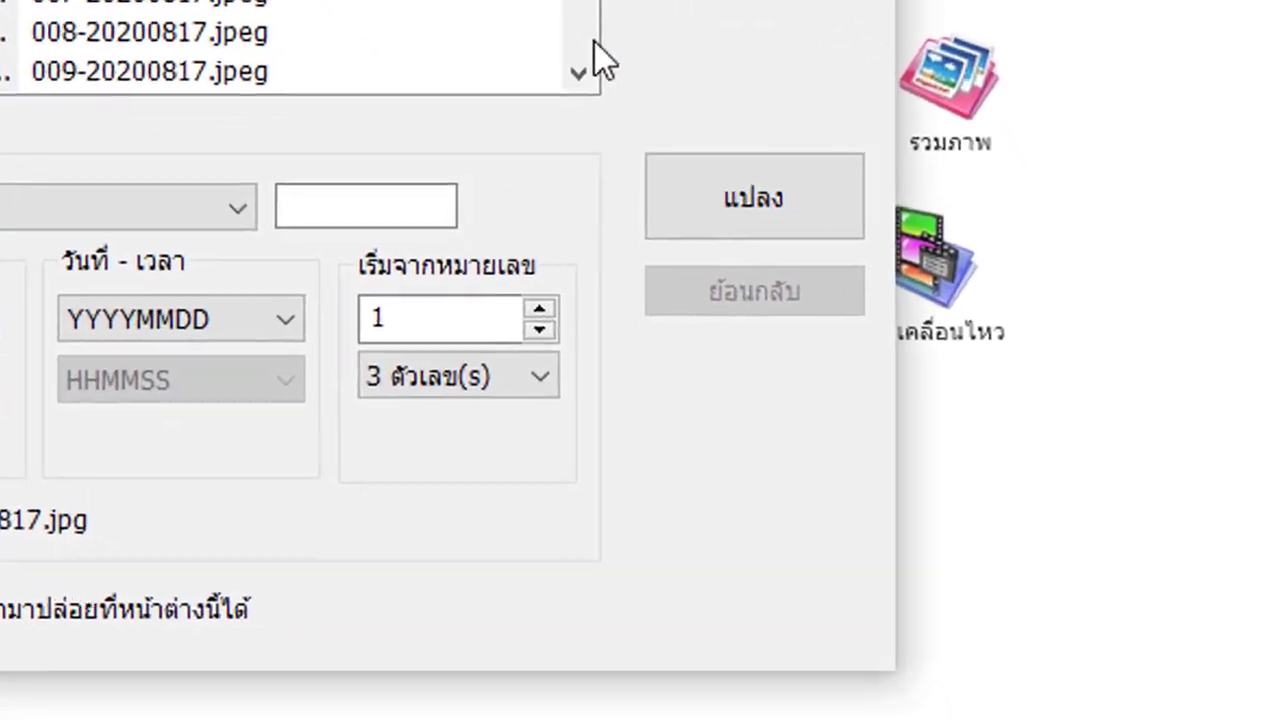
Rename all the listed photos with the chosen naming pattern, confirm the change, and close the file renaming window.
{"action": "left_click", "coordinate": [776, 208]}
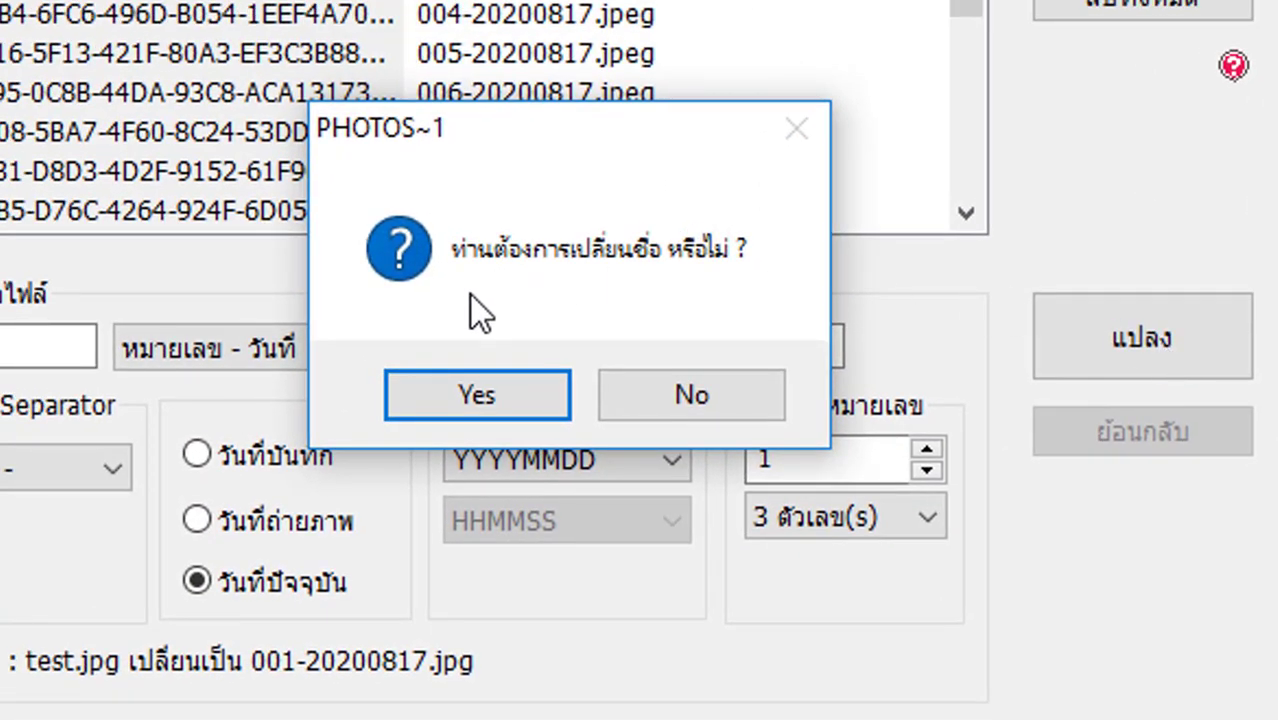
{"action": "left_click", "coordinate": [458, 392]}
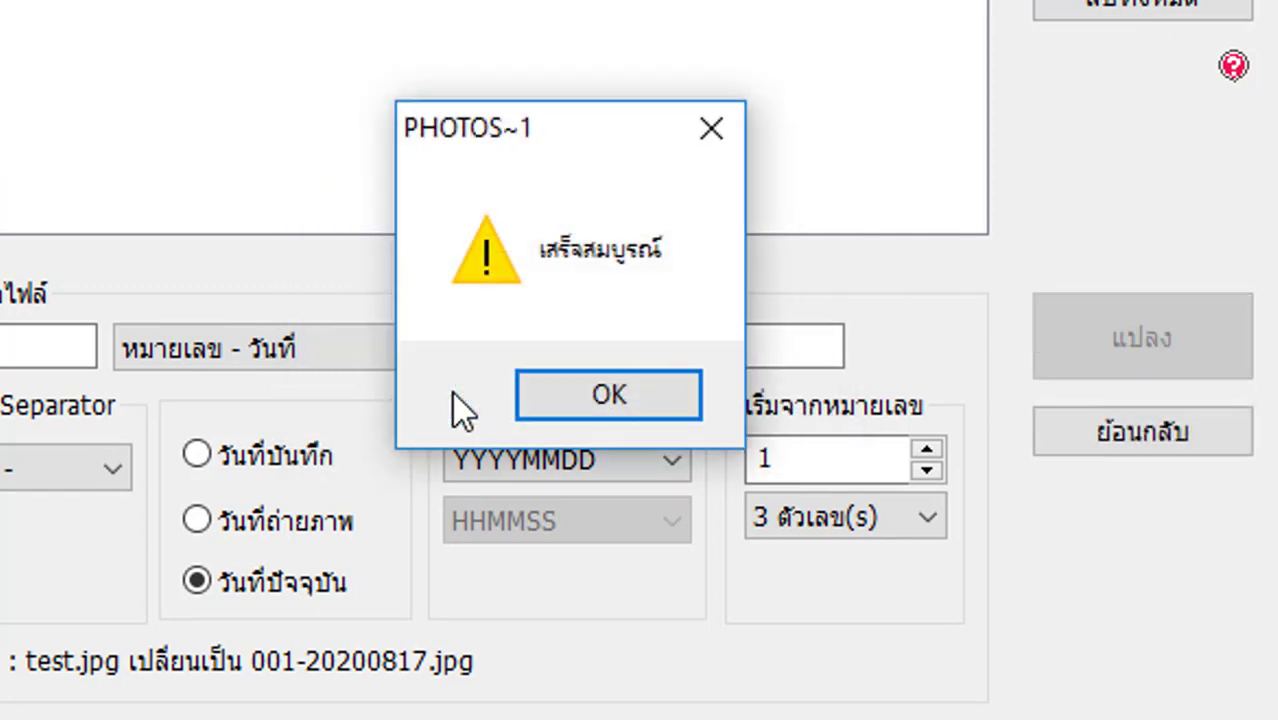
{"action": "left_click", "coordinate": [608, 393]}
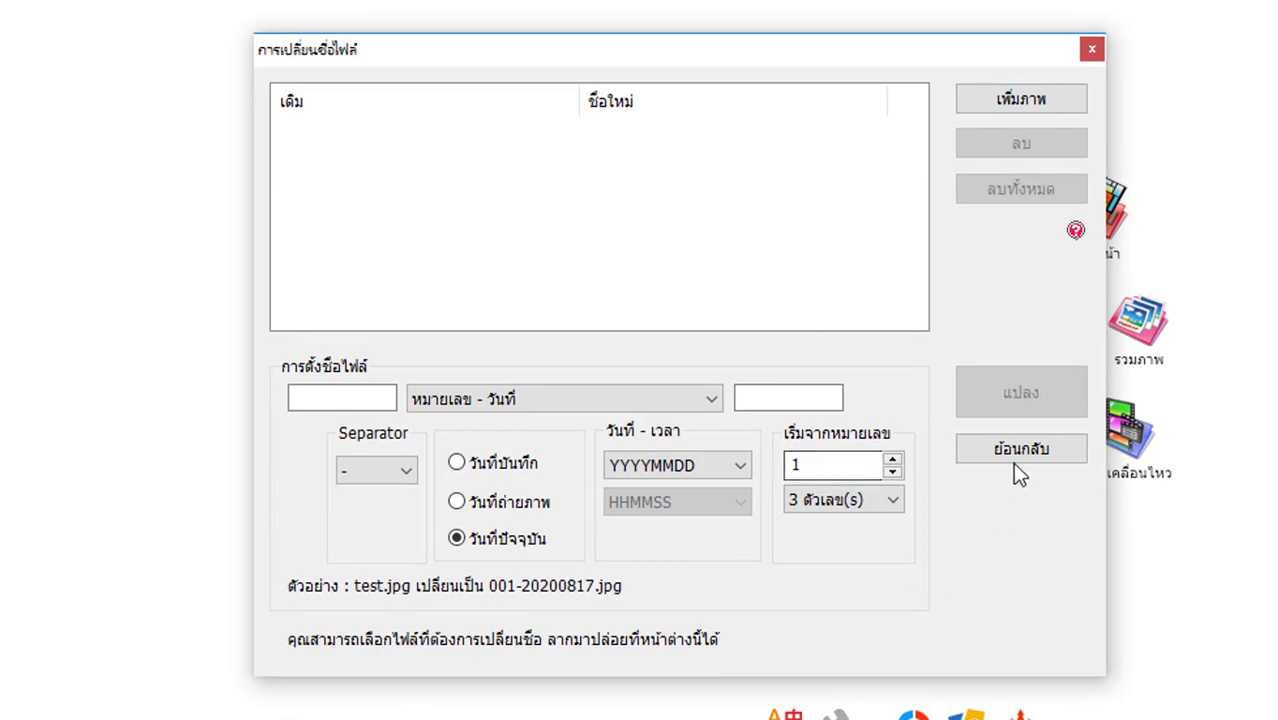
{"action": "left_click", "coordinate": [1063, 70]}
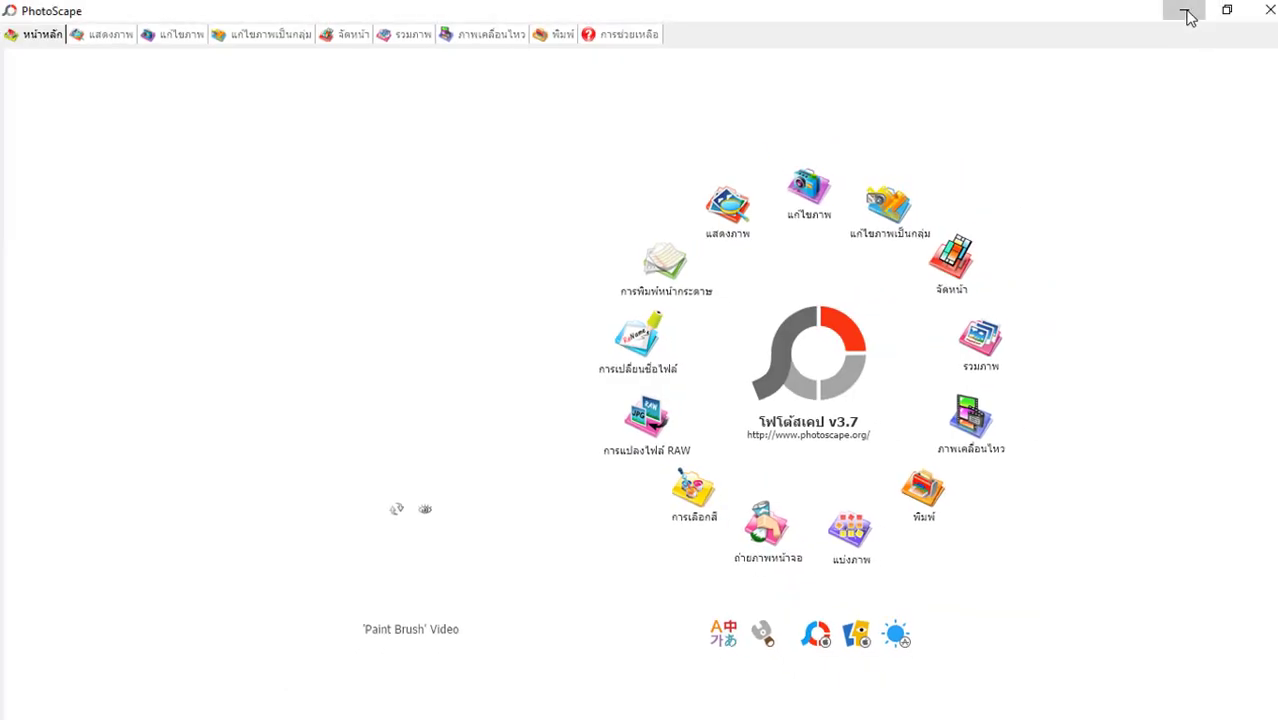
Minimize PhotoScape and open the Gmail folder inside the desktop's New folder in File Explorer.
{"action": "left_click", "coordinate": [1181, 11]}
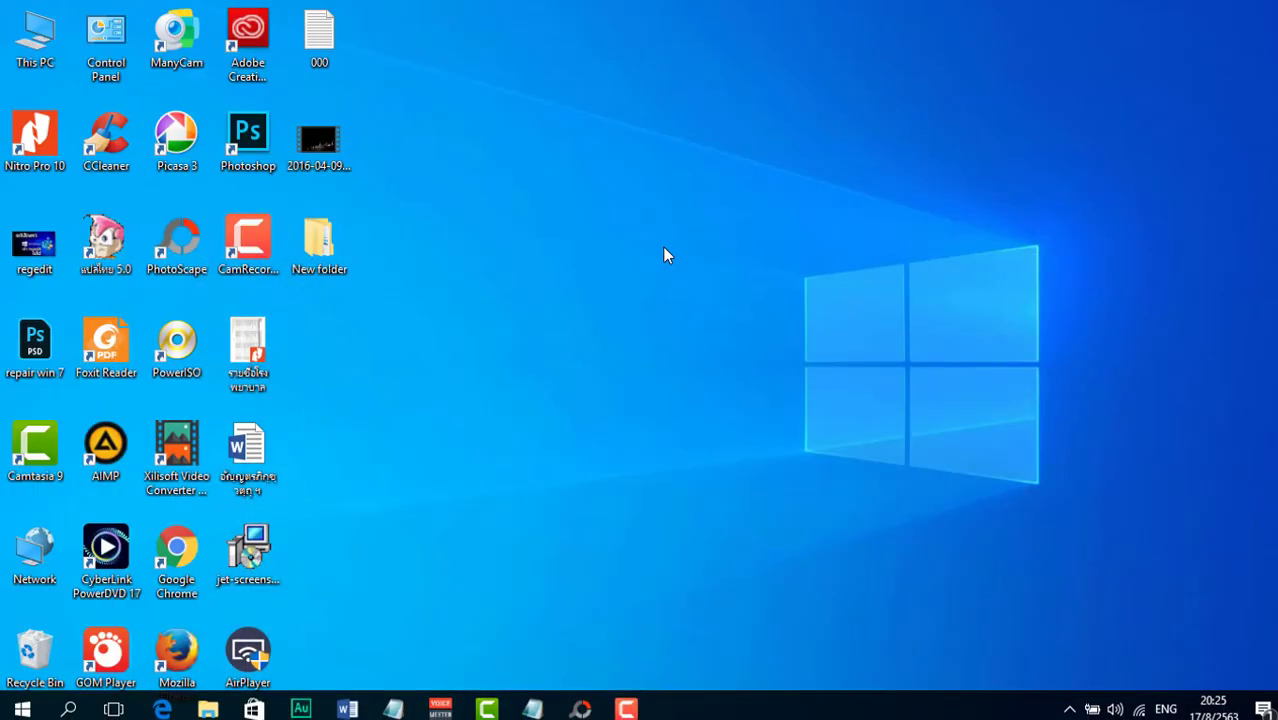
{"action": "double_click", "coordinate": [320, 248]}
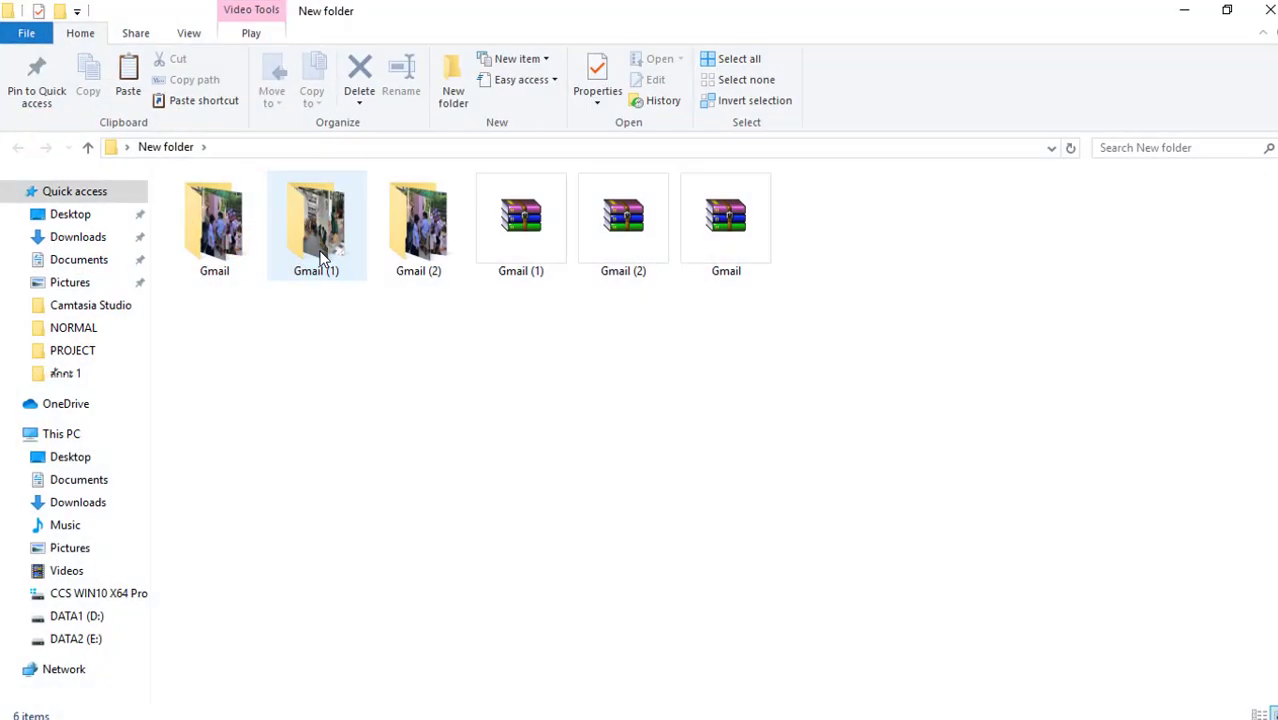
{"action": "double_click", "coordinate": [216, 240]}
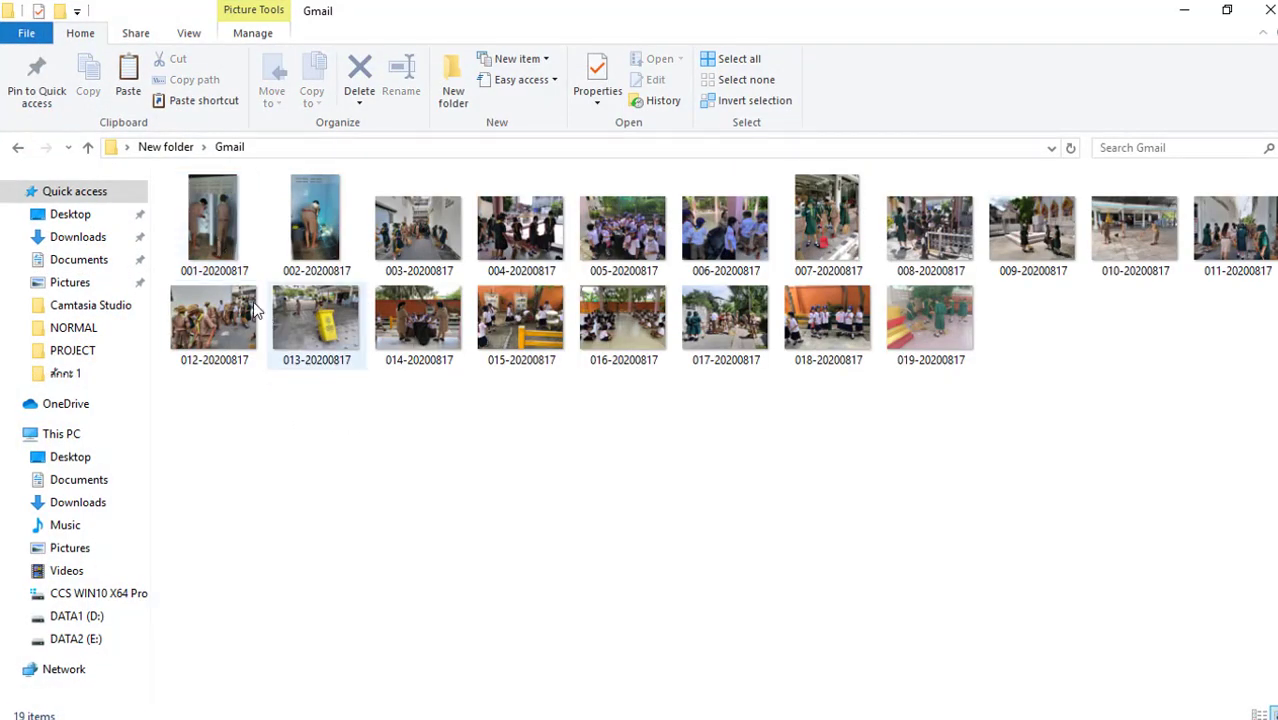
Try the Small icons layout for the Gmail folder, and set it to List to examine the photos' file names.
{"action": "left_click", "coordinate": [189, 31]}
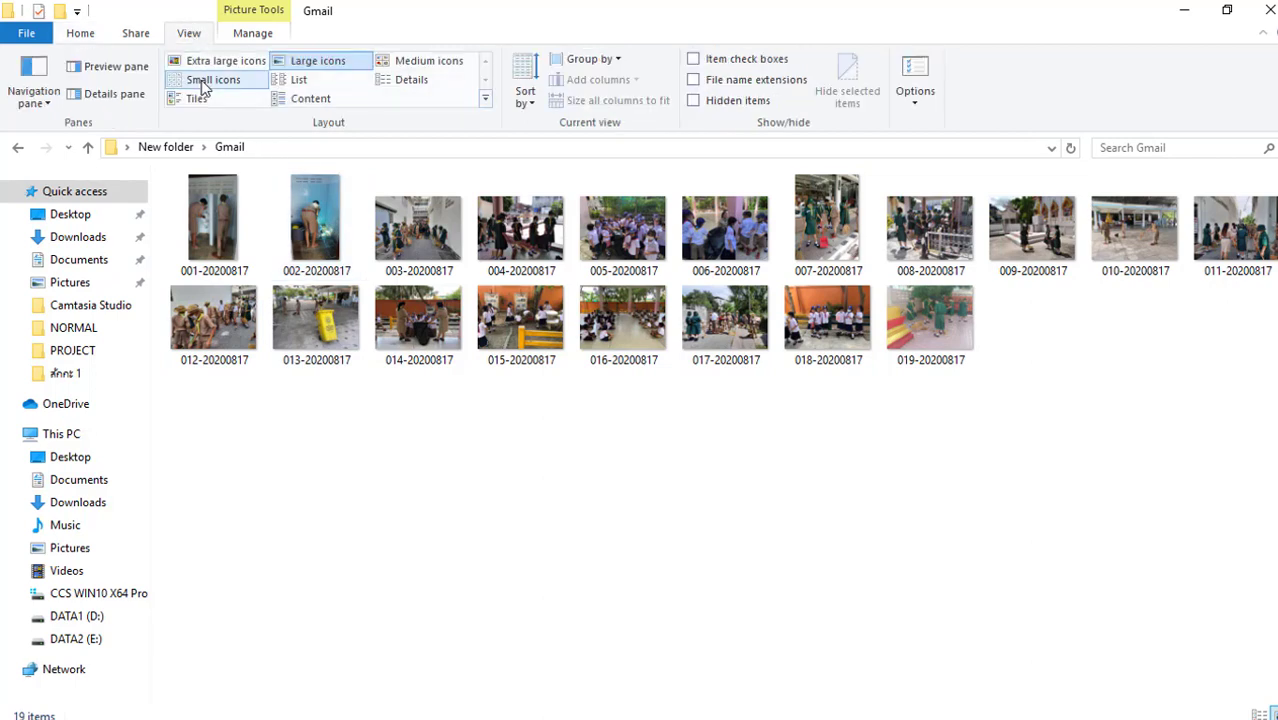
{"action": "left_click", "coordinate": [205, 81]}
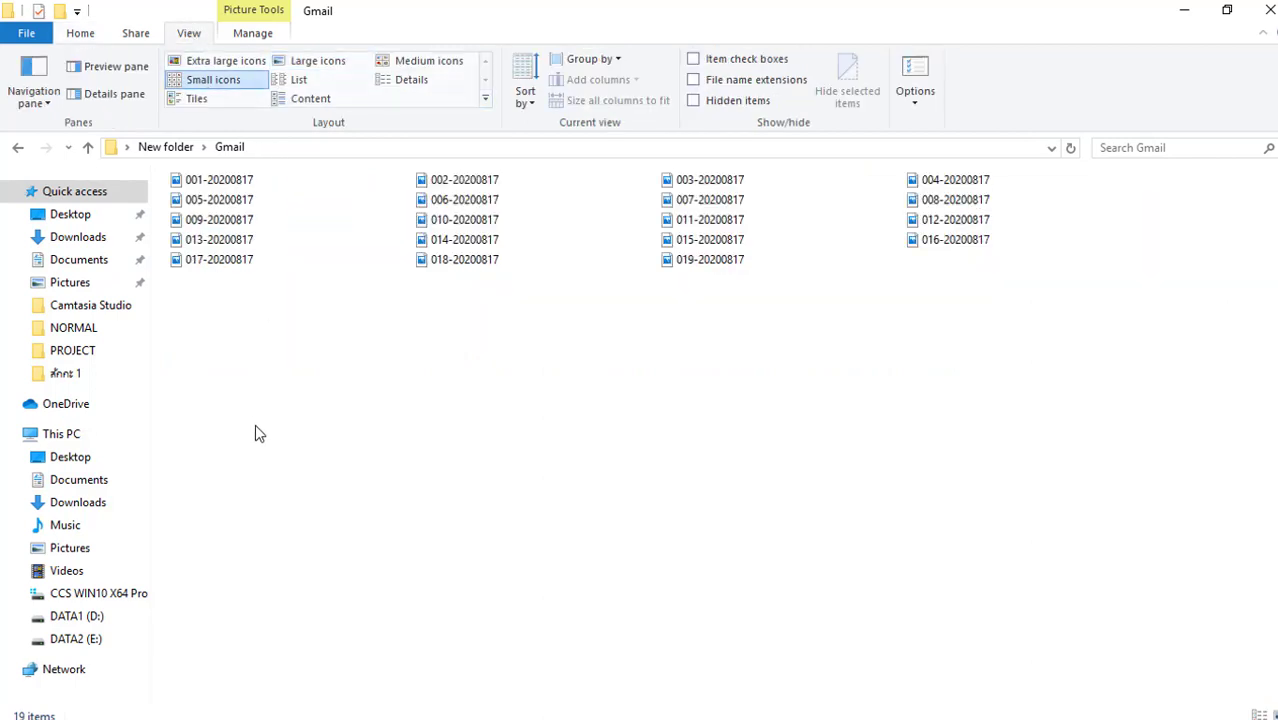
{"action": "left_click", "coordinate": [299, 80]}
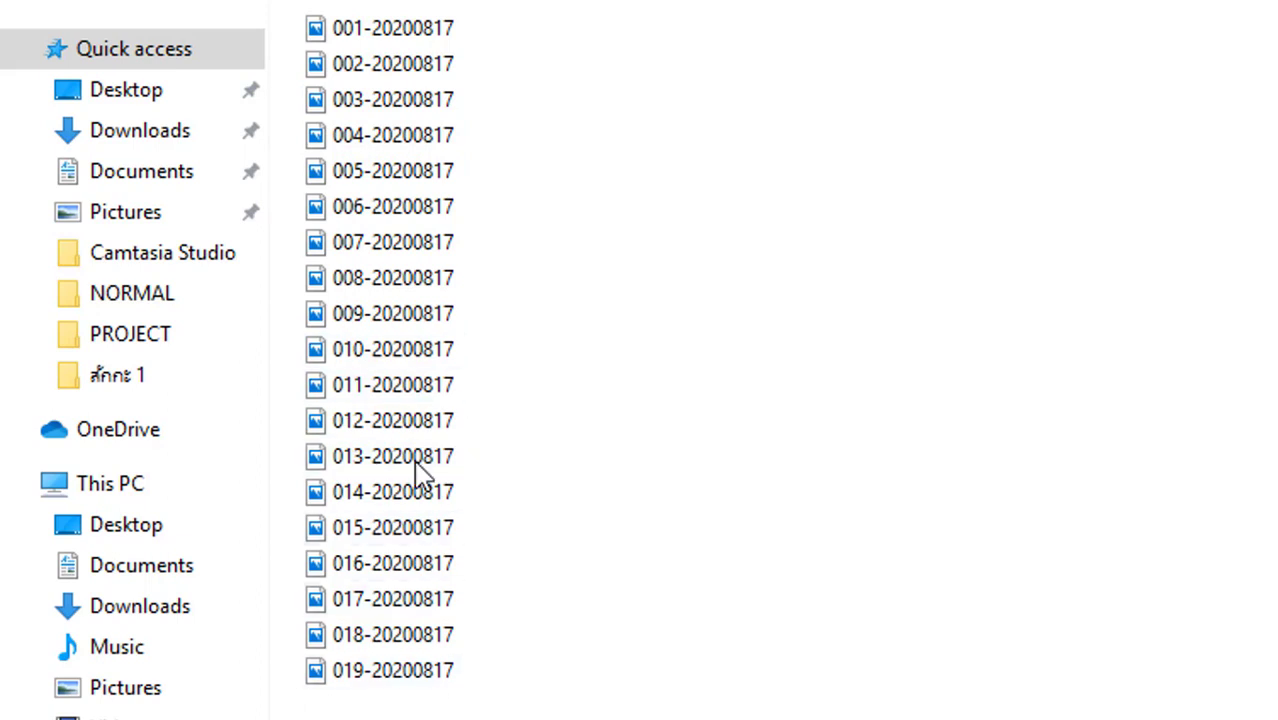
Switch back to PhotoScape from the desktop.
{"action": "mouse_move", "coordinate": [400, 349]}
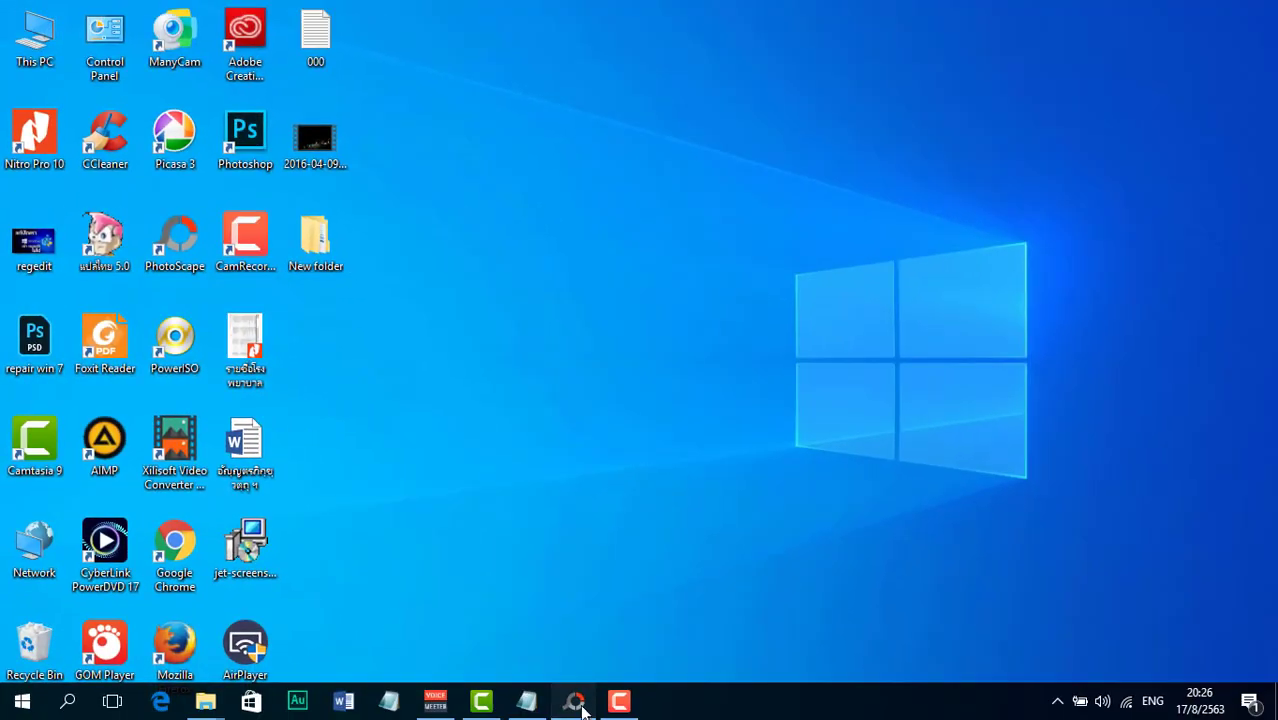
{"action": "left_click", "coordinate": [577, 702]}
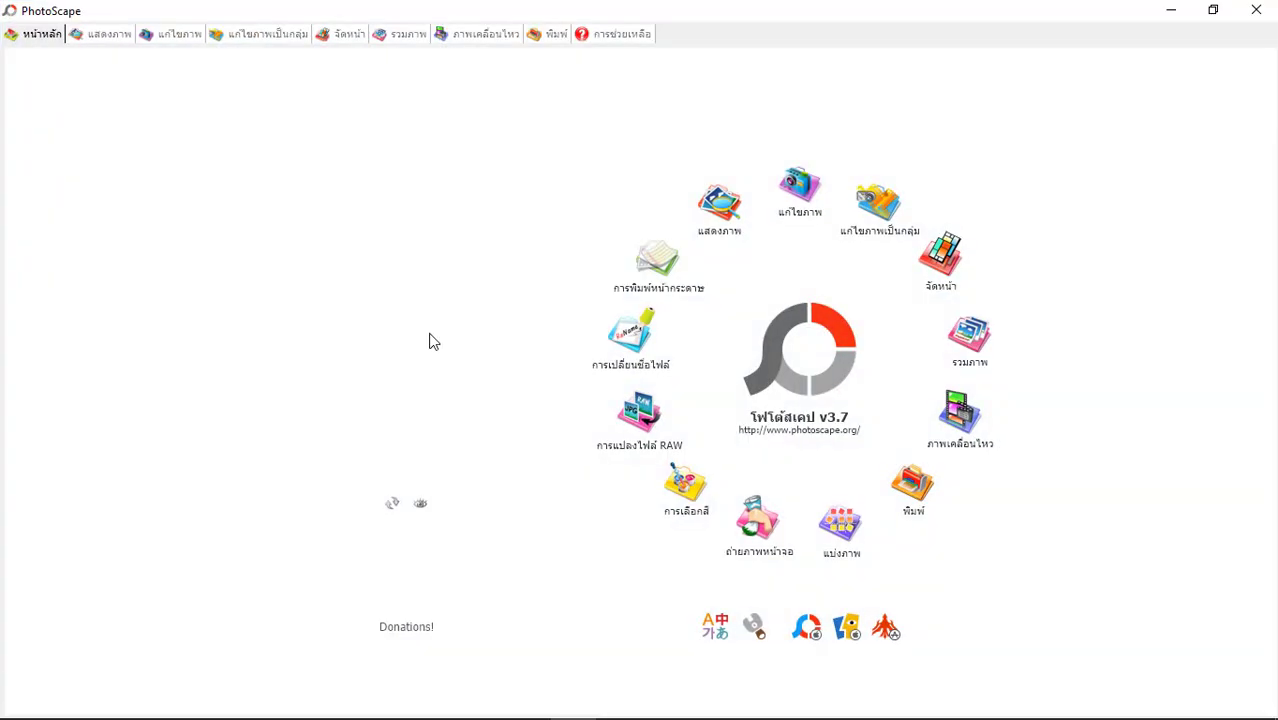